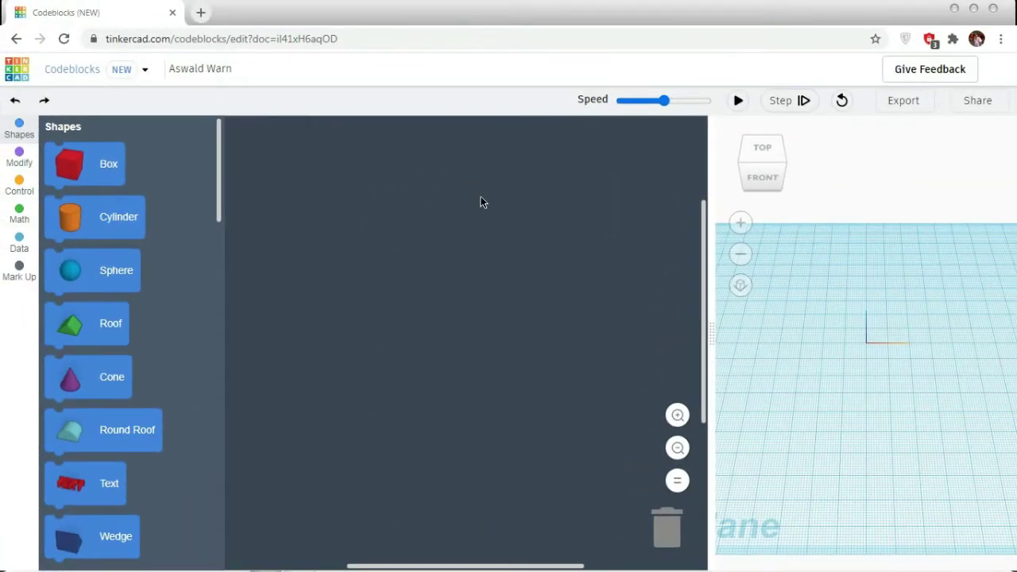
# Place a Create New Object block for object0 on the workspace from the Modify category
pyautogui.click(19, 157)
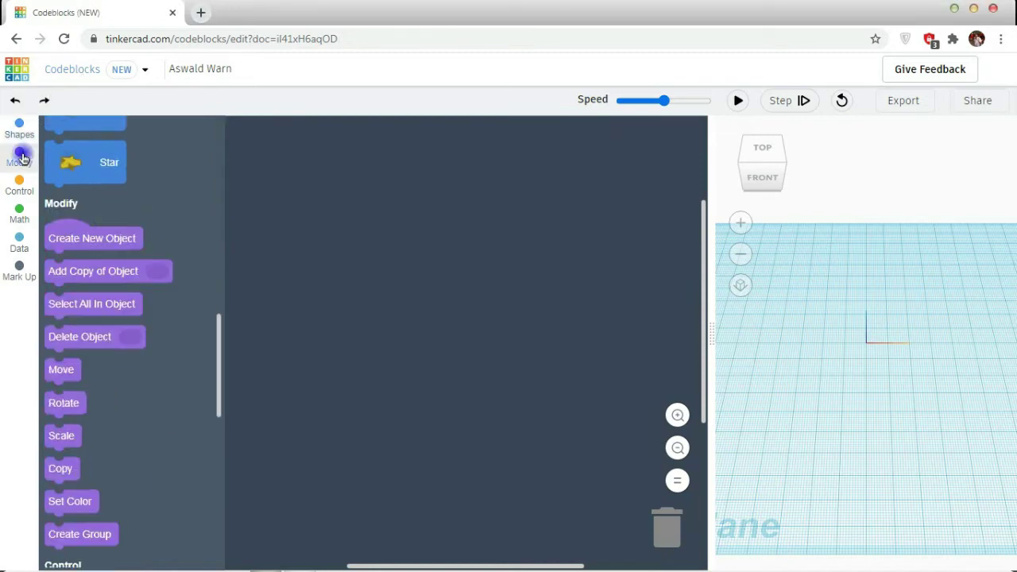
pyautogui.moveTo(63, 163); pyautogui.dragTo(282, 173)
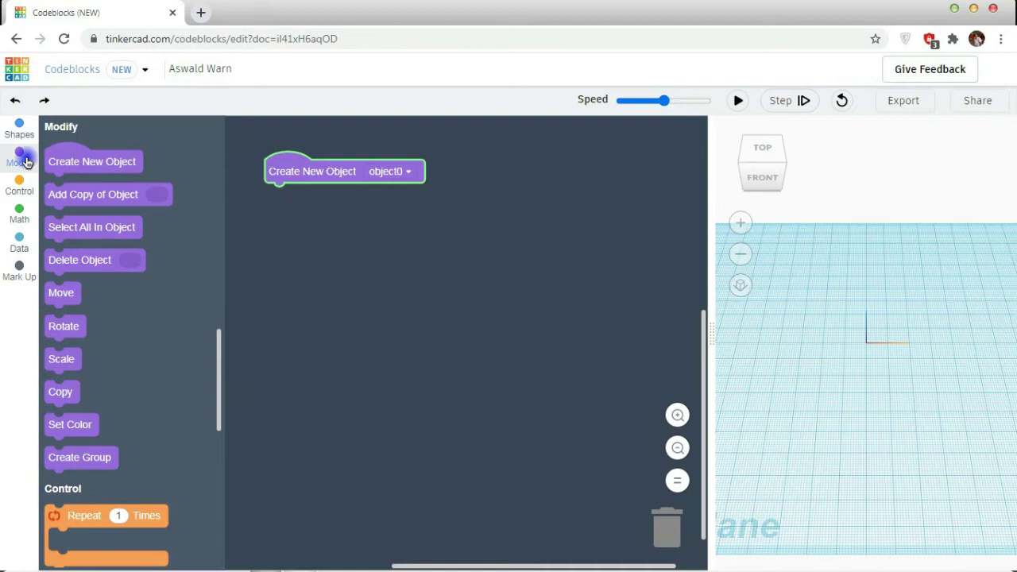
# Attach a Box block to object0 sized 60 wide, 80 long and 40 high
pyautogui.click(19, 129)
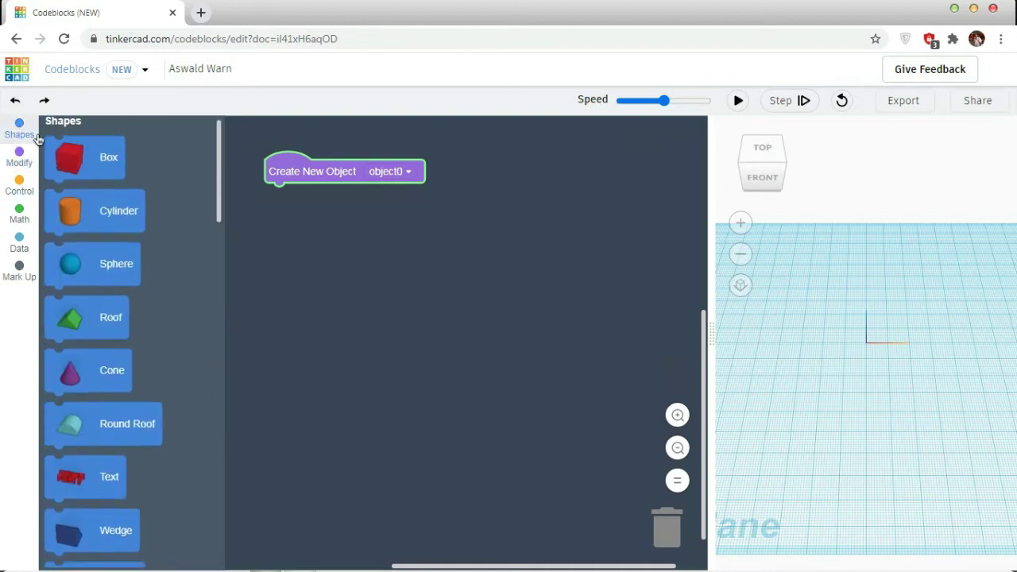
pyautogui.click(62, 174)
pyautogui.moveTo(62, 175); pyautogui.dragTo(290, 216)
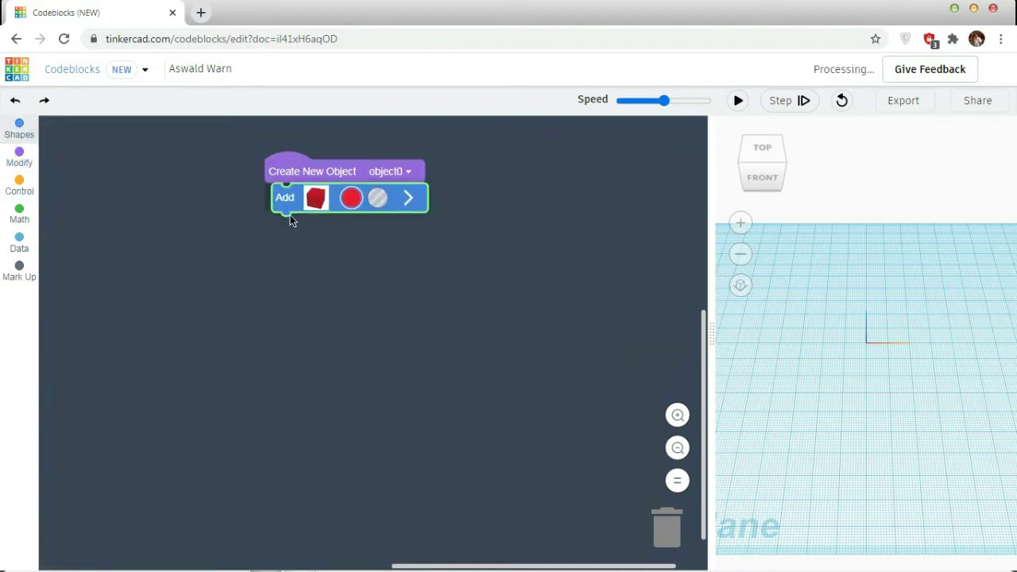
pyautogui.click(403, 197)
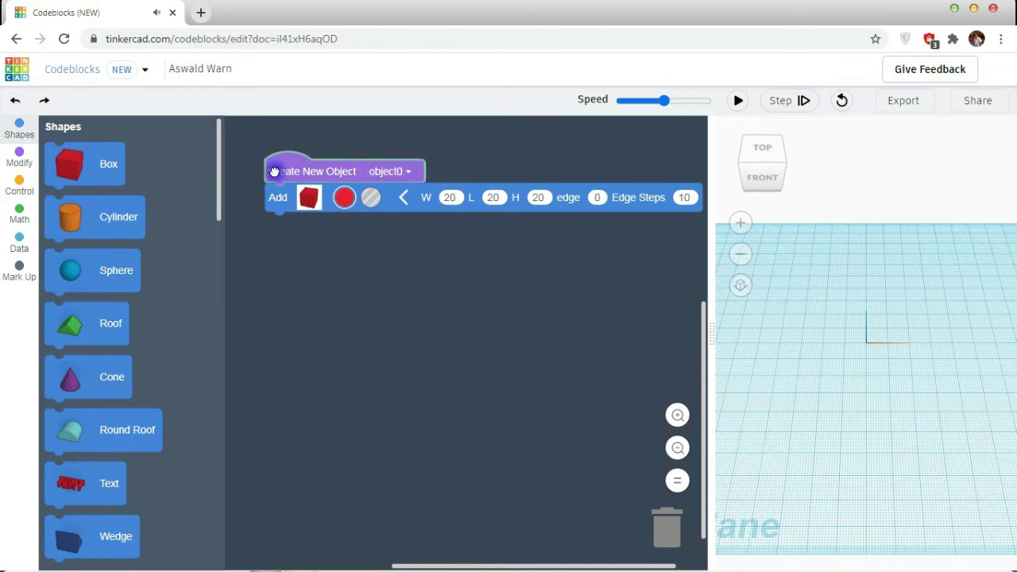
pyautogui.moveTo(275, 171); pyautogui.dragTo(249, 183)
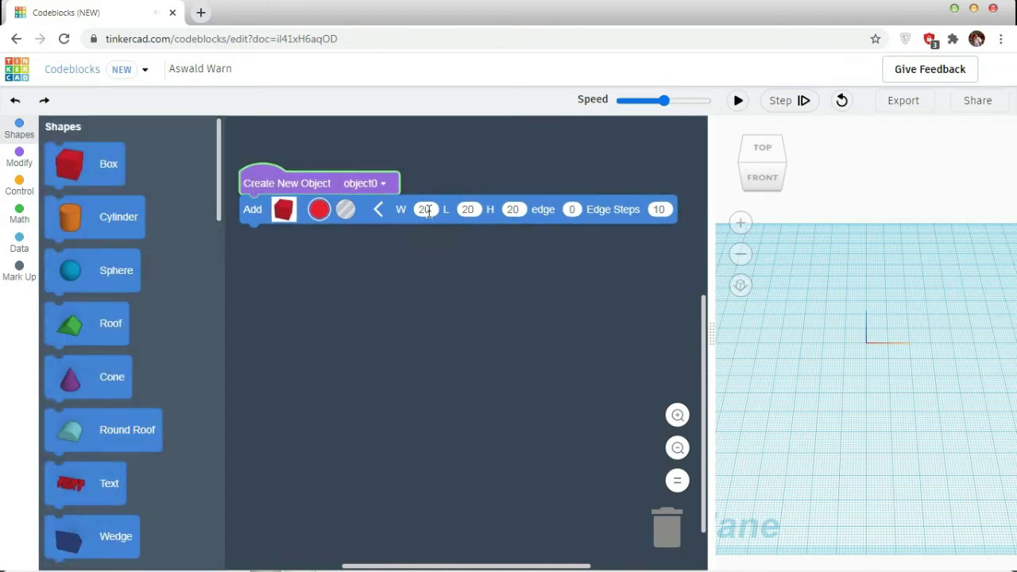
pyautogui.click(425, 209)
pyautogui.write('60')
pyautogui.press('Tab')
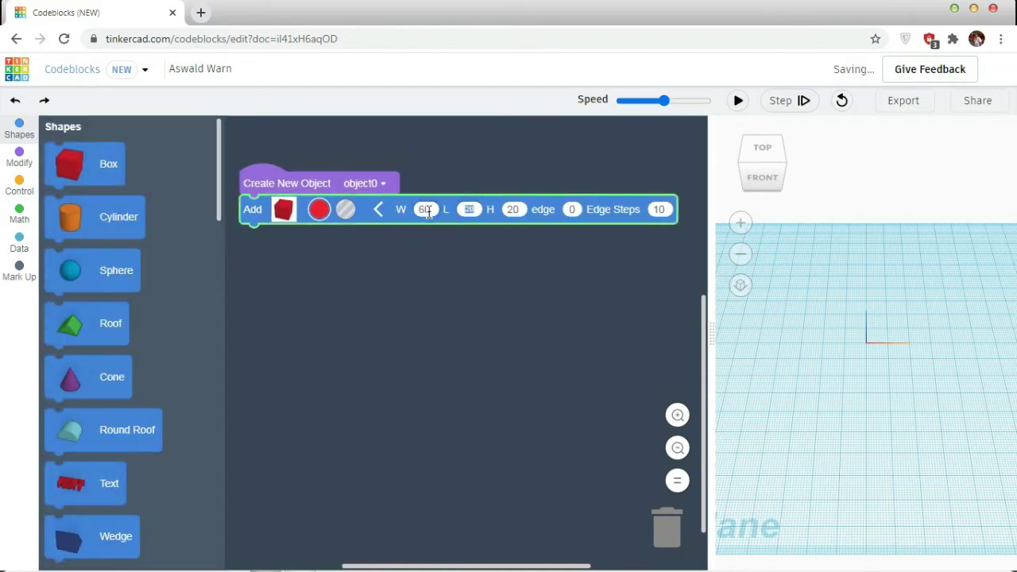
pyautogui.write('8040')
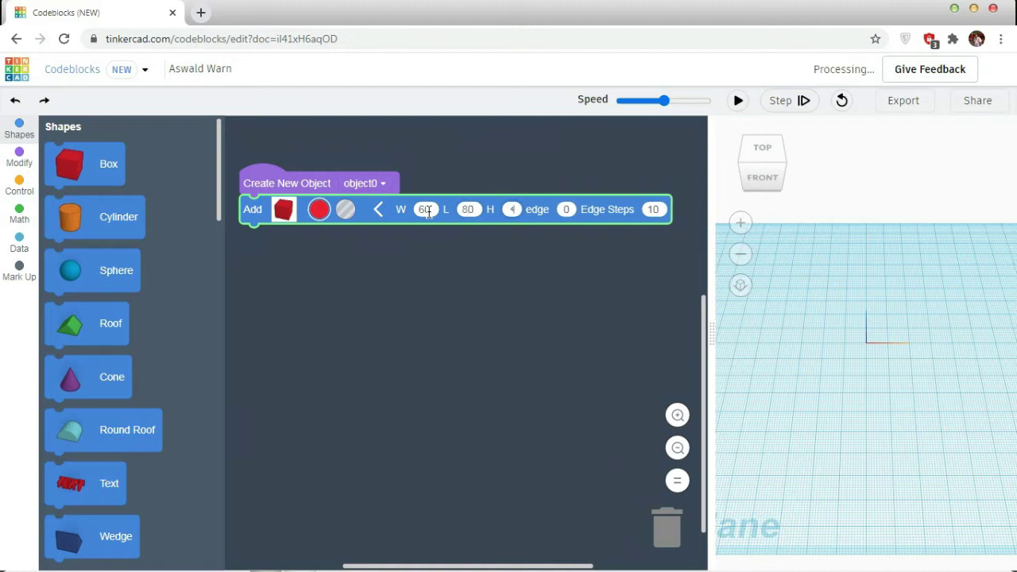
pyautogui.press('Return')
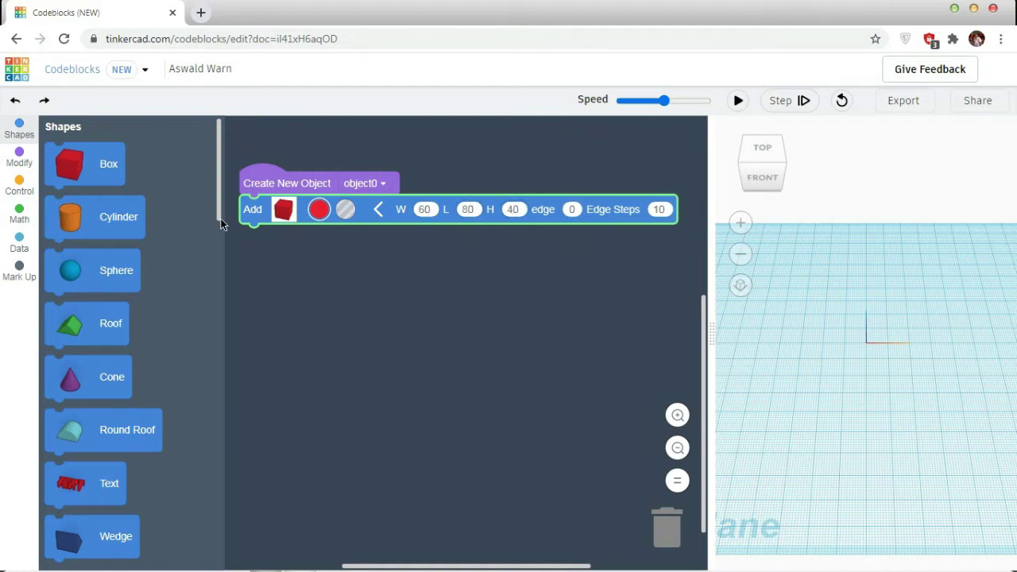
# Add a Move block under the box with a Z offset of 20
pyautogui.click(33, 162)
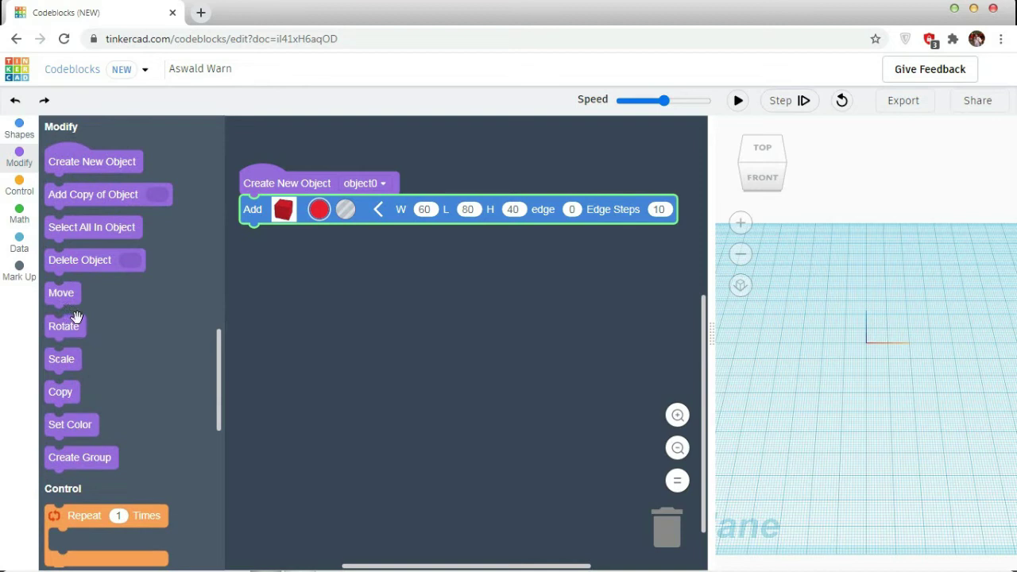
pyautogui.click(62, 292)
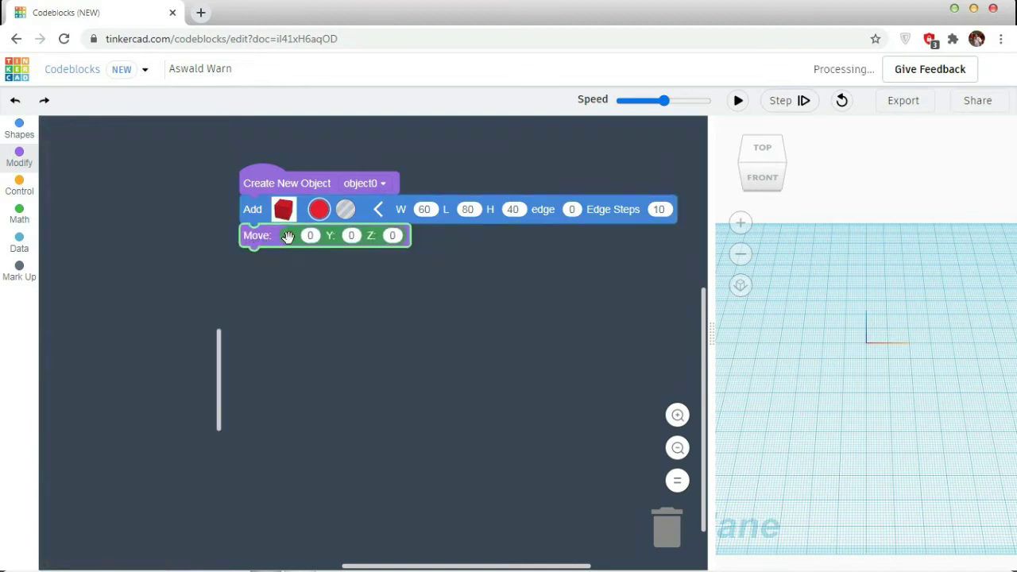
pyautogui.moveTo(368, 253); pyautogui.dragTo(396, 236)
pyautogui.click(396, 236)
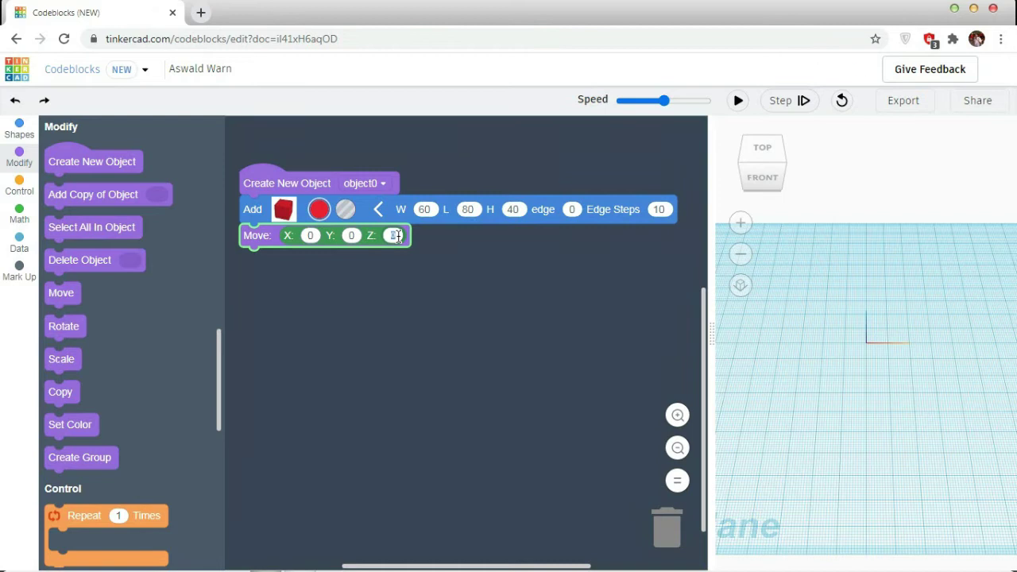
pyautogui.write('20')
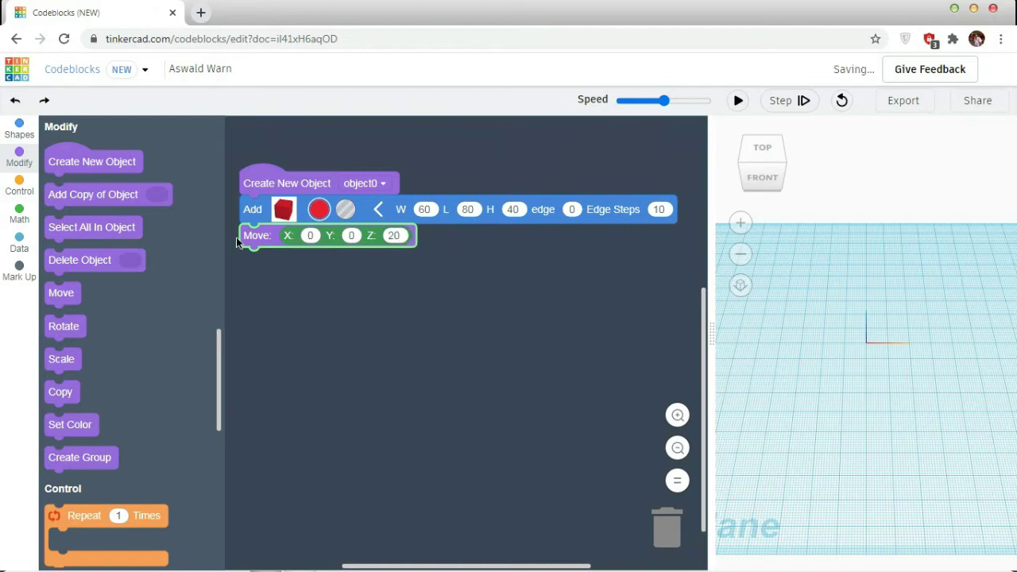
pyautogui.rightClick(247, 212)
# Duplicate the box-and-move pair below the first and resize the copy to 56×76×42
pyautogui.click(262, 227)
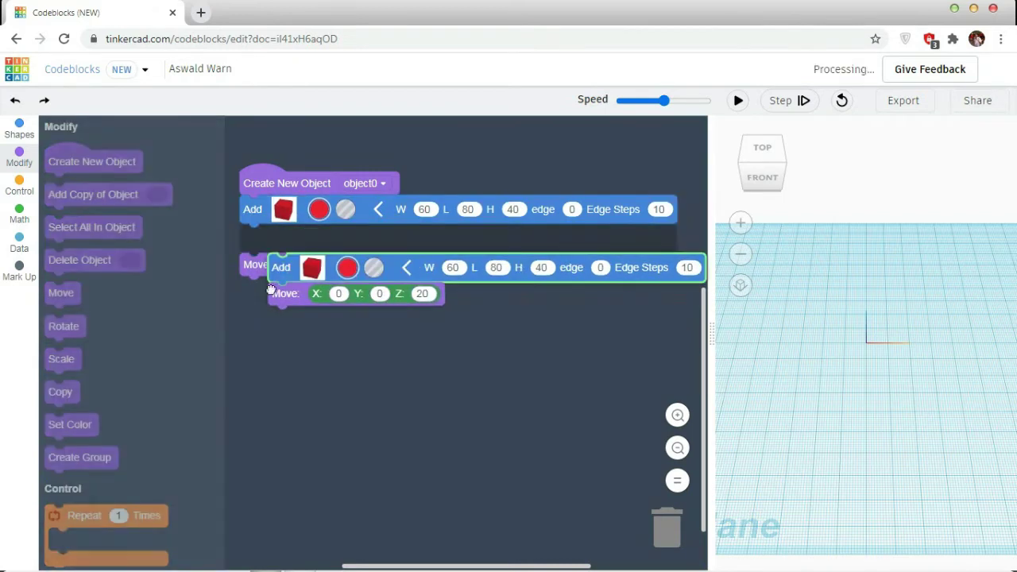
pyautogui.click(246, 274)
pyautogui.moveTo(245, 274); pyautogui.dragTo(243, 253)
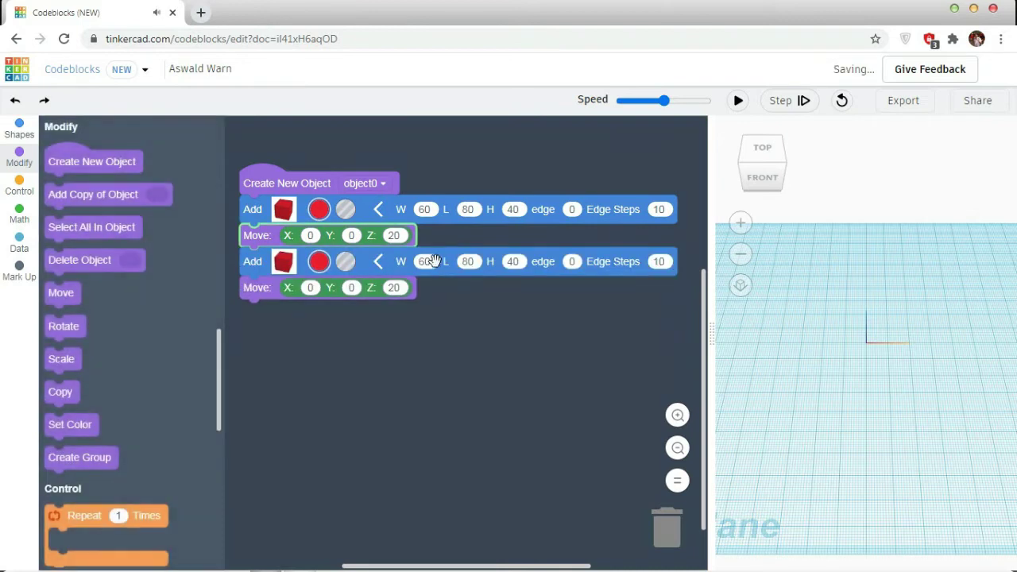
pyautogui.click(434, 262)
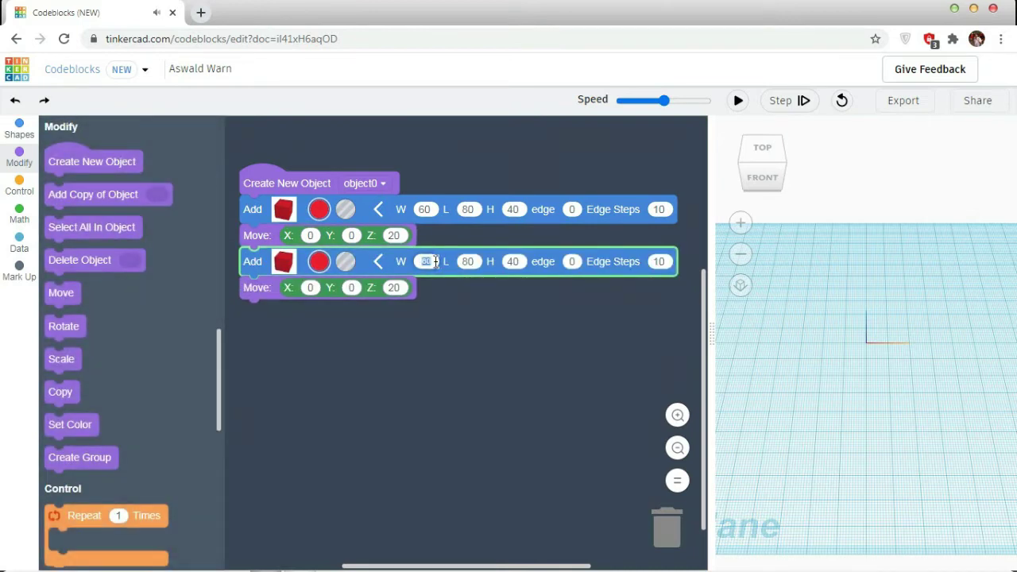
pyautogui.write('56')
pyautogui.press('Tab')
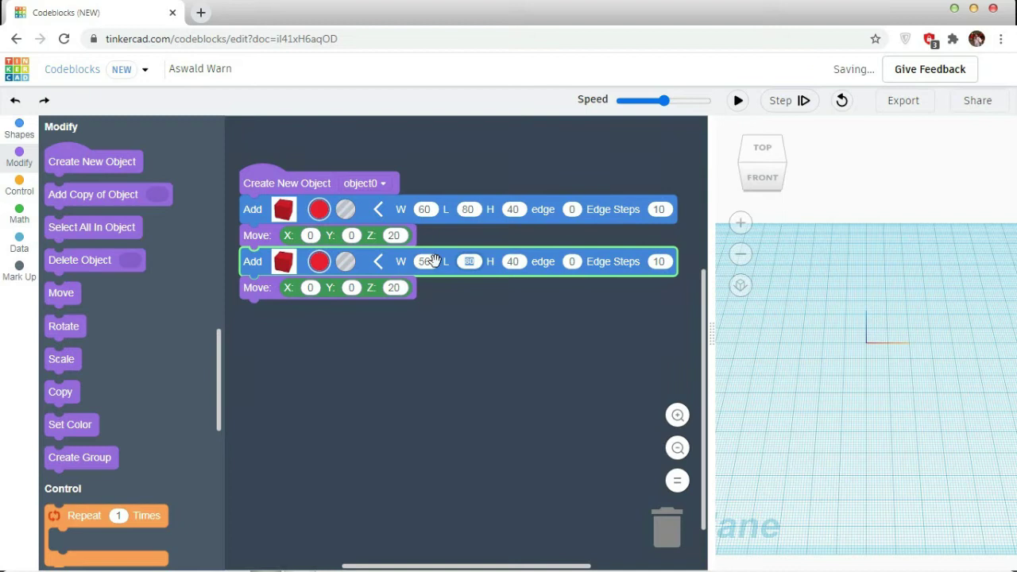
pyautogui.write('76')
pyautogui.press('Tab')
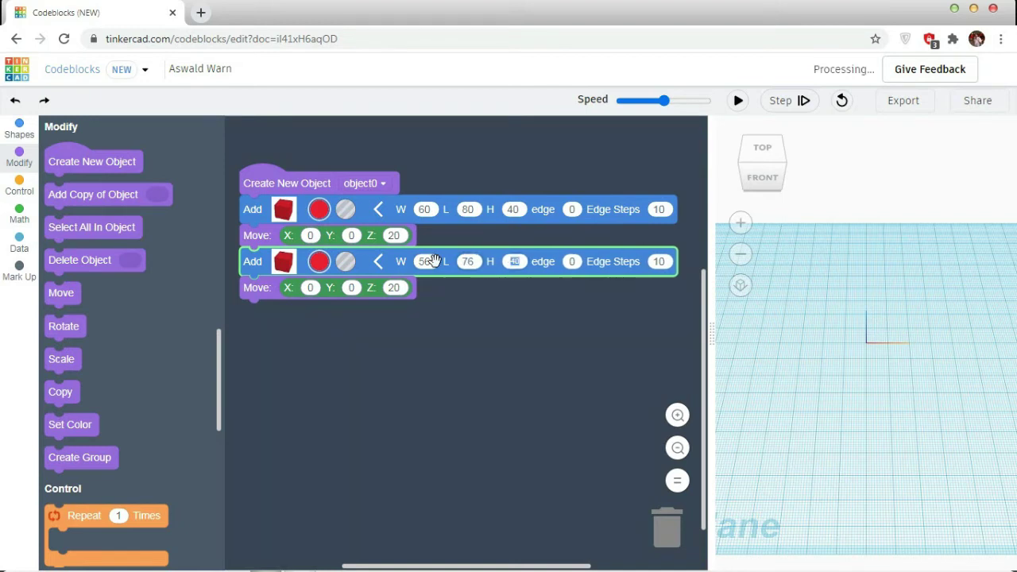
pyautogui.write('4')
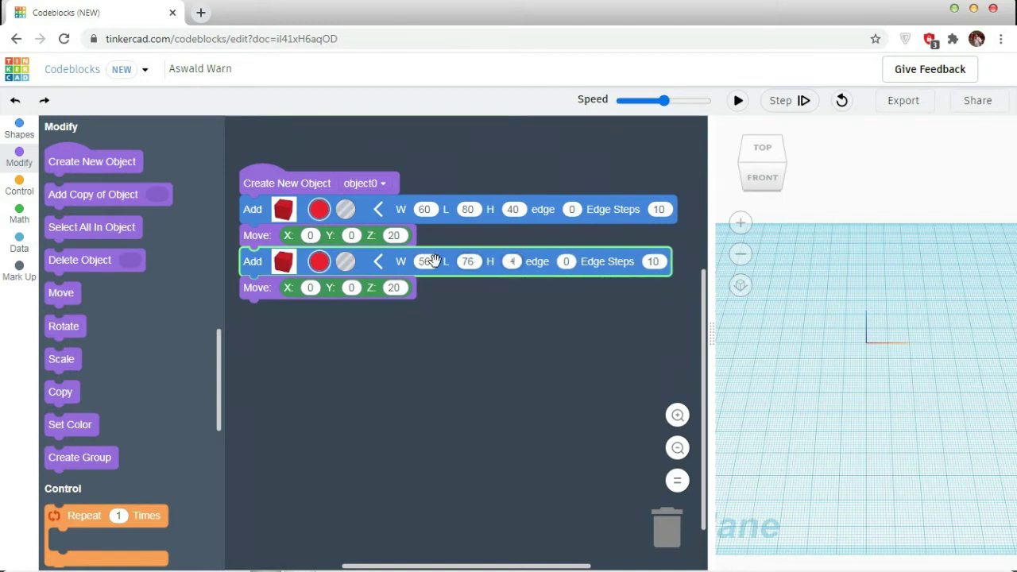
pyautogui.write('2')
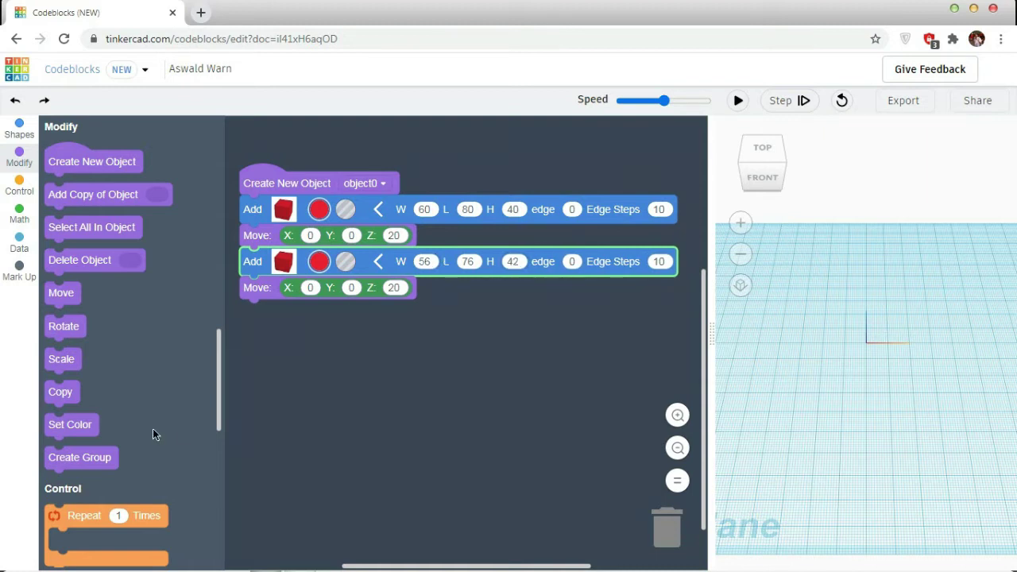
# Duplicate the second box as a third, make it a hole, and size it 10×10×20
pyautogui.rightClick(251, 263)
pyautogui.click(266, 279)
pyautogui.moveTo(268, 279)
pyautogui.mouseDown()
pyautogui.moveTo(272, 352)
pyautogui.moveTo(248, 362)
pyautogui.mouseUp()
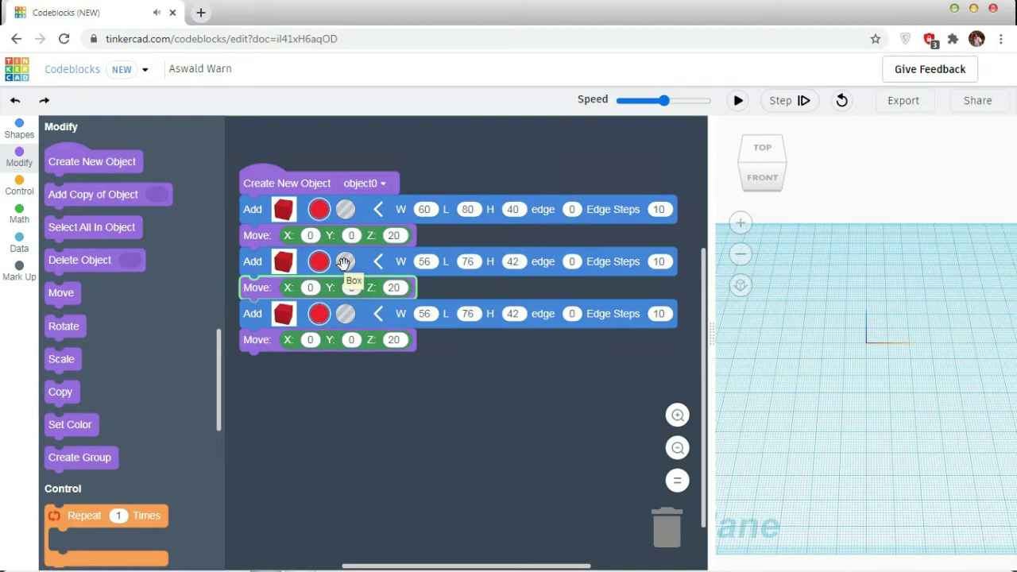
pyautogui.click(343, 262)
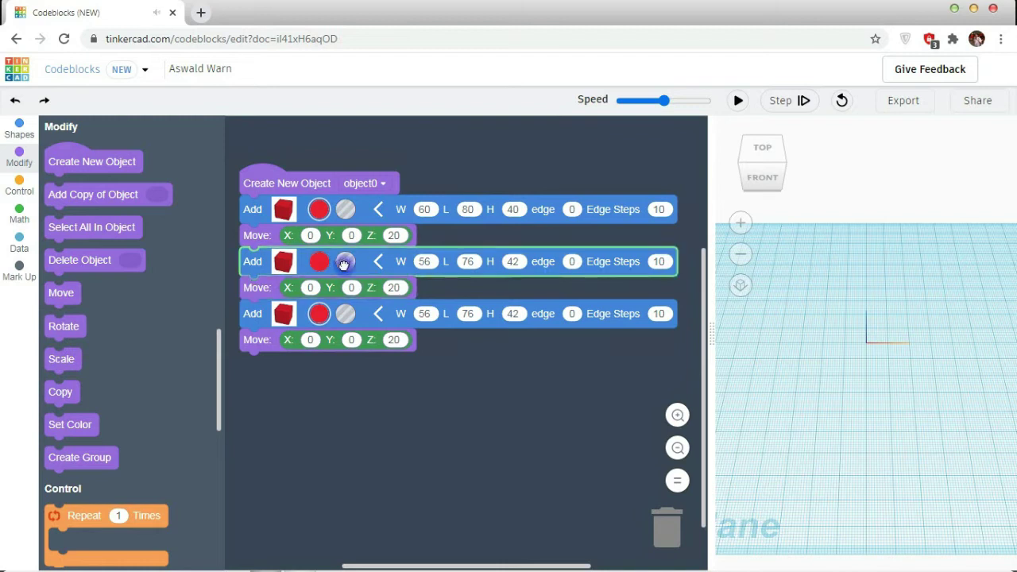
pyautogui.click(347, 314)
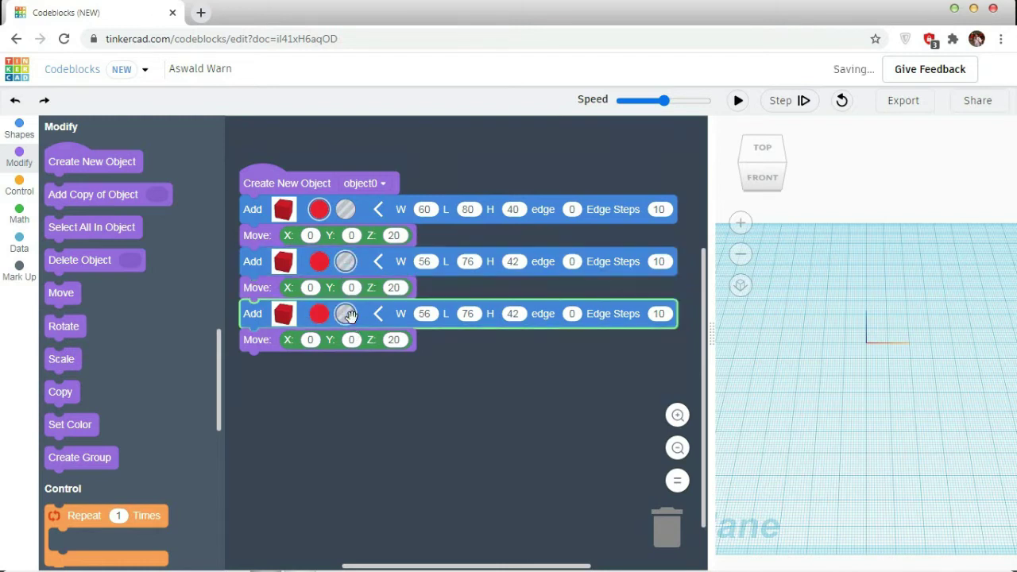
pyautogui.click(424, 314)
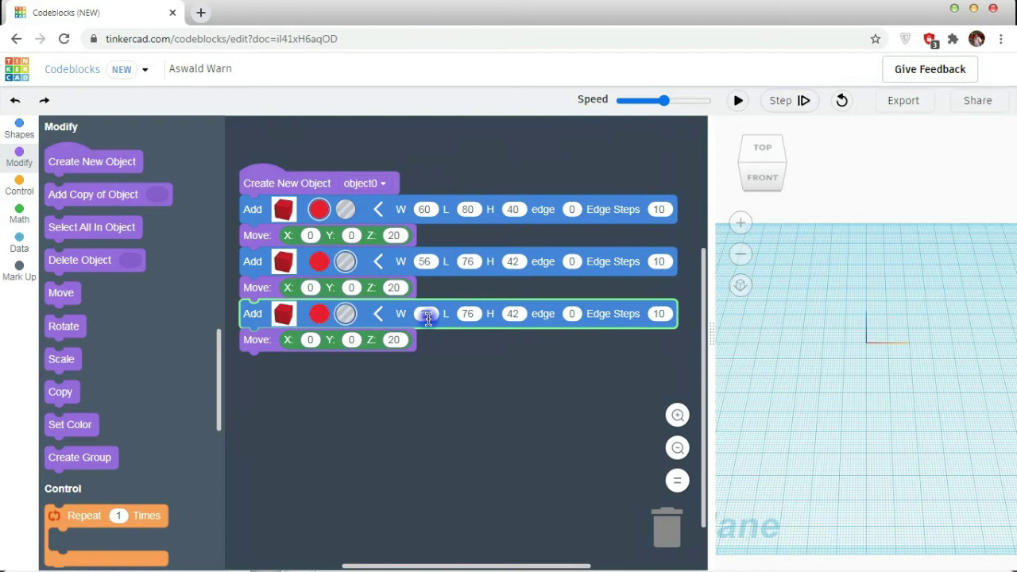
pyautogui.write('10')
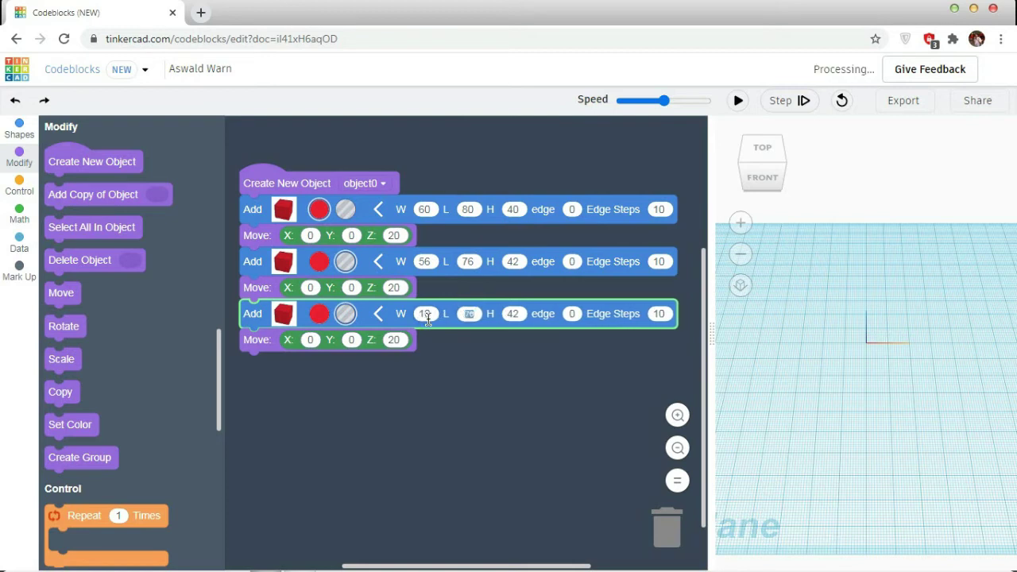
pyautogui.write('10')
pyautogui.press('Tab')
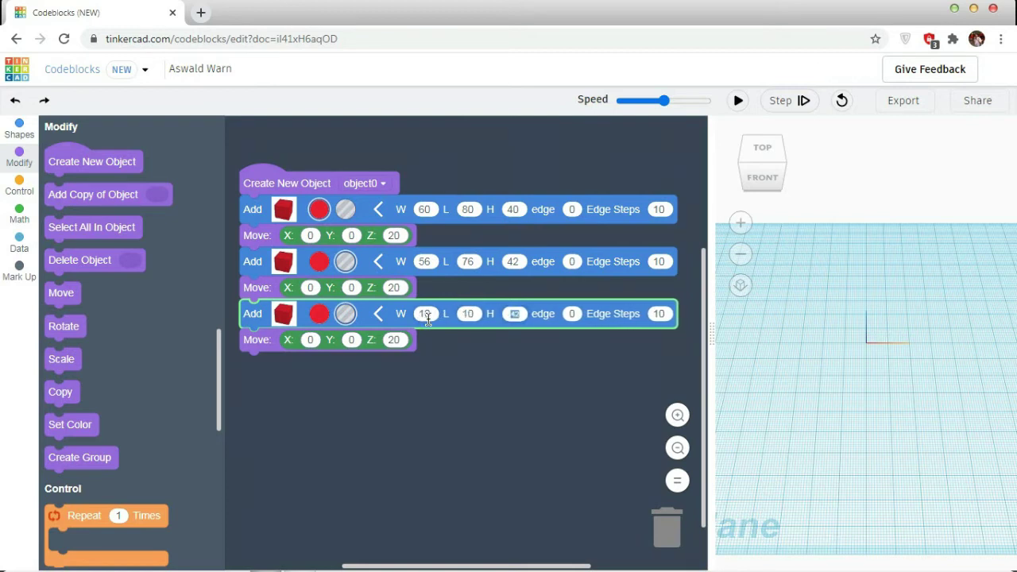
pyautogui.write('20')
pyautogui.press('Return')
# Move the door hole to X 10 and Y -40, then clear its Z value
pyautogui.click(310, 340)
pyautogui.press('BackSpace')
pyautogui.write('10')
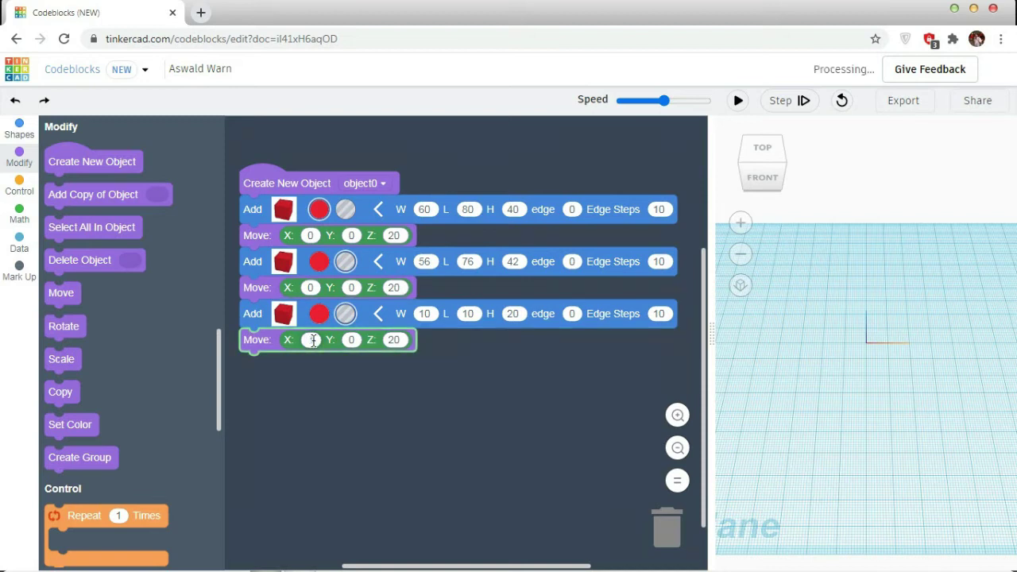
pyautogui.press('Tab')
pyautogui.press('BackSpace')
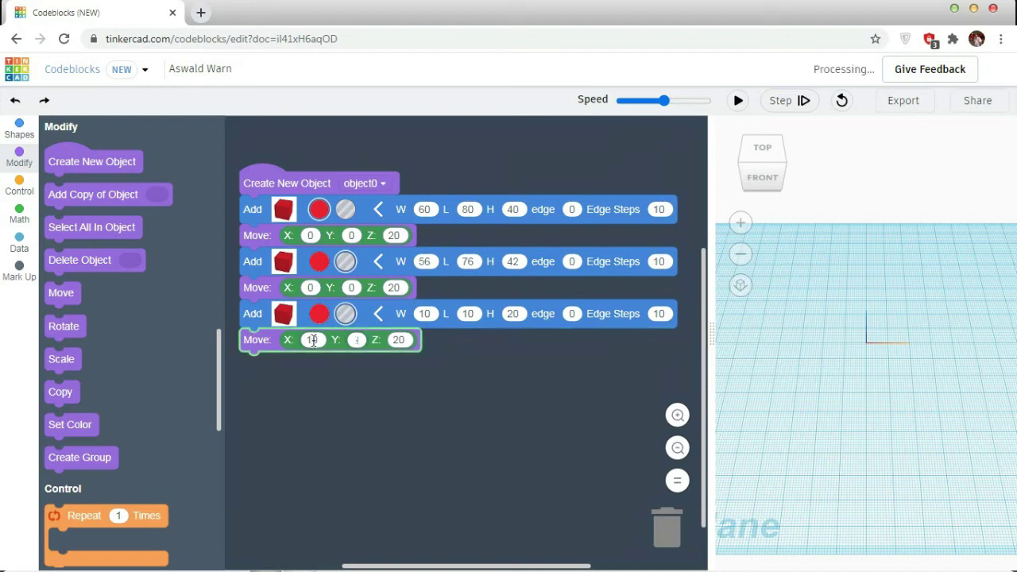
pyautogui.write('-40')
pyautogui.press('Tab')
pyautogui.press('BackSpace')
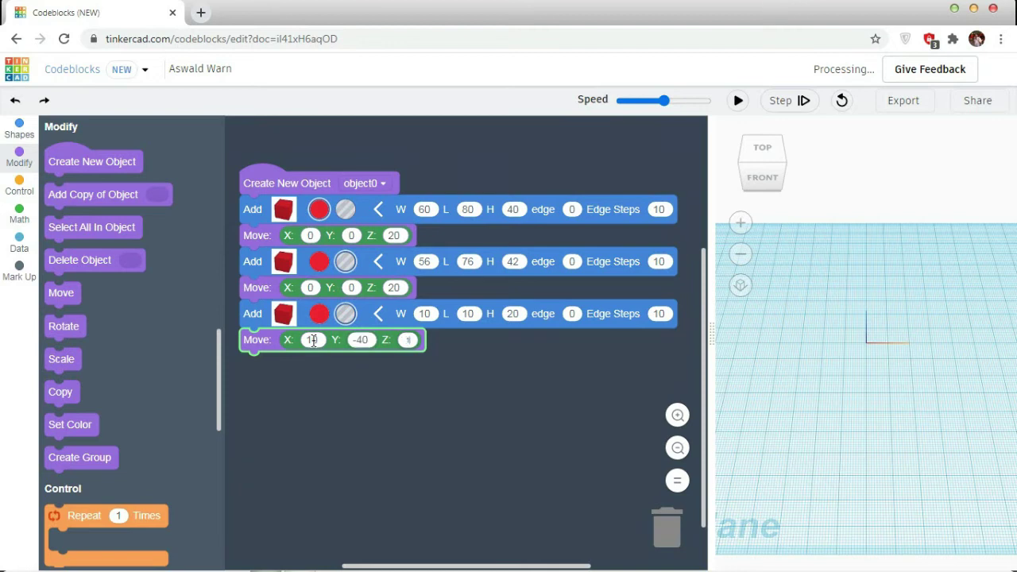
# Set the door hole's Z to 10, then duplicate it as a 15×15×15 window hole
pyautogui.write('10')
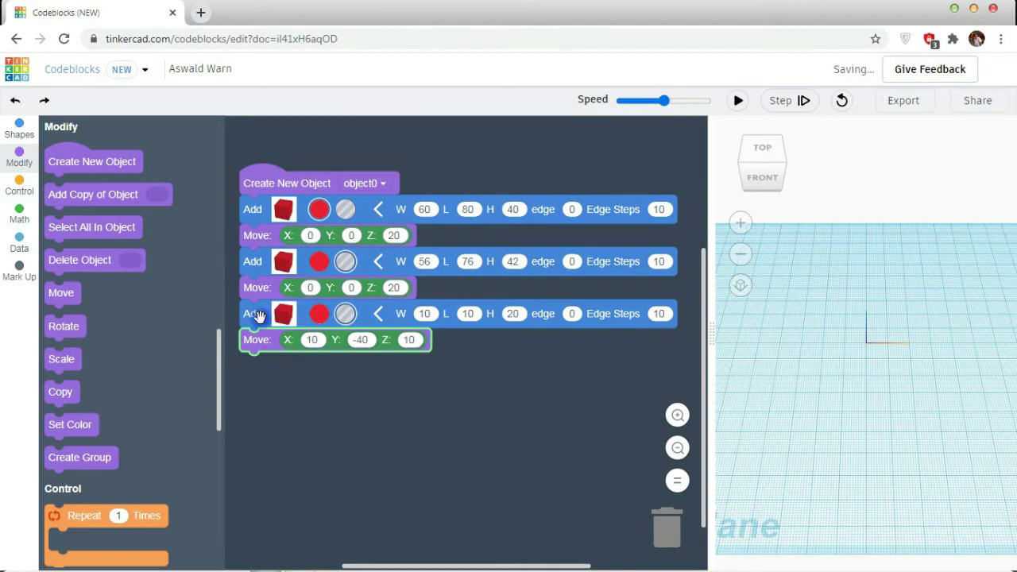
pyautogui.rightClick(265, 324)
pyautogui.click(270, 330)
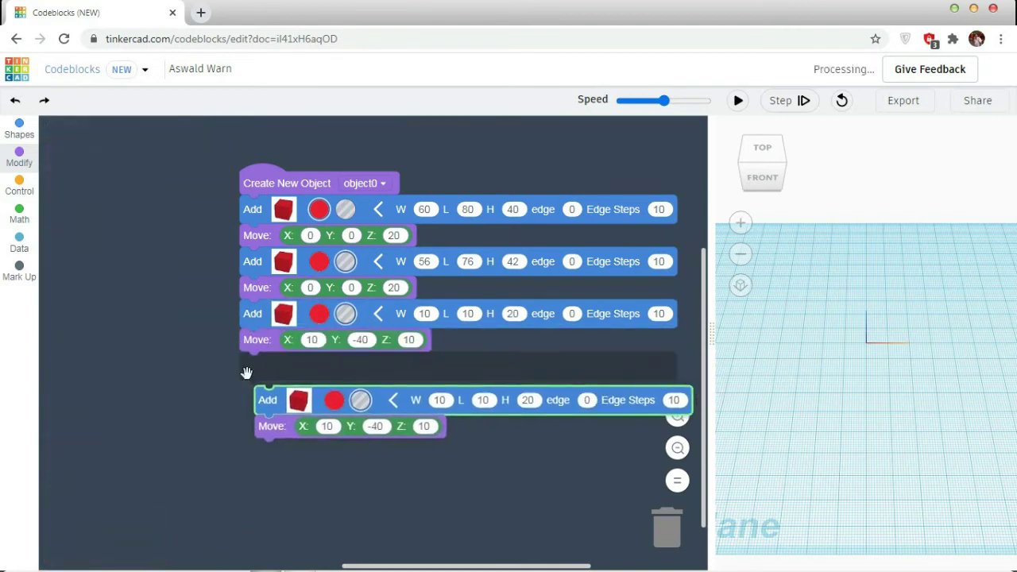
pyautogui.click(238, 355)
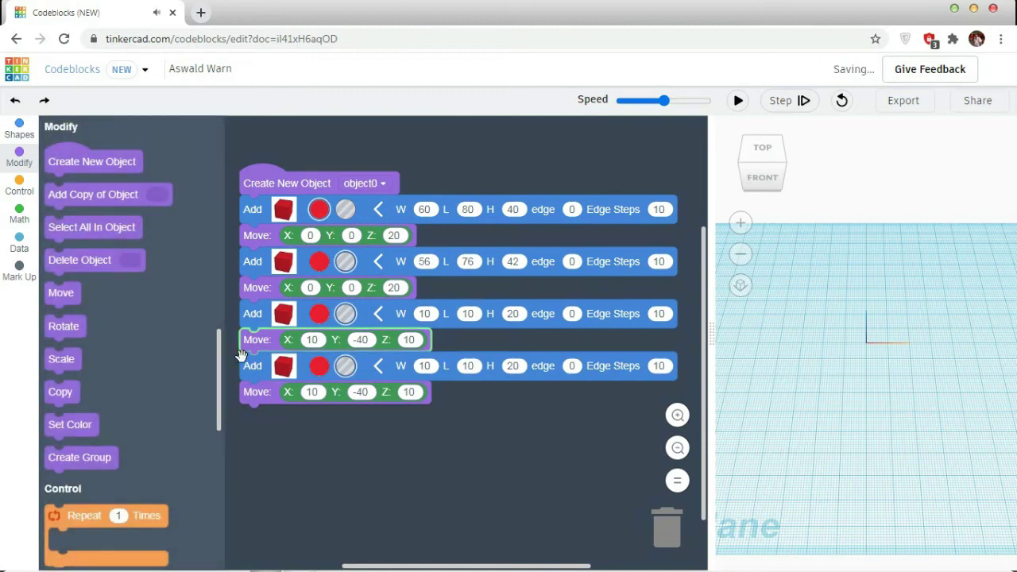
pyautogui.click(425, 366)
pyautogui.write('5')
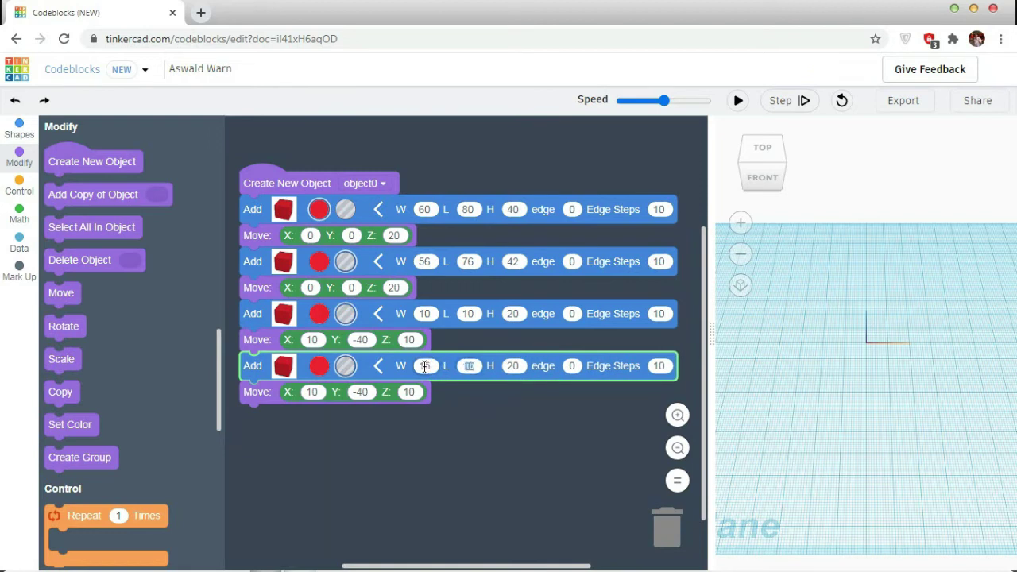
pyautogui.write('15')
pyautogui.press('Tab')
pyautogui.write('15')
pyautogui.press('Tab')
# Position the window hole at X 25, Y 7, Z 20
pyautogui.click(311, 391)
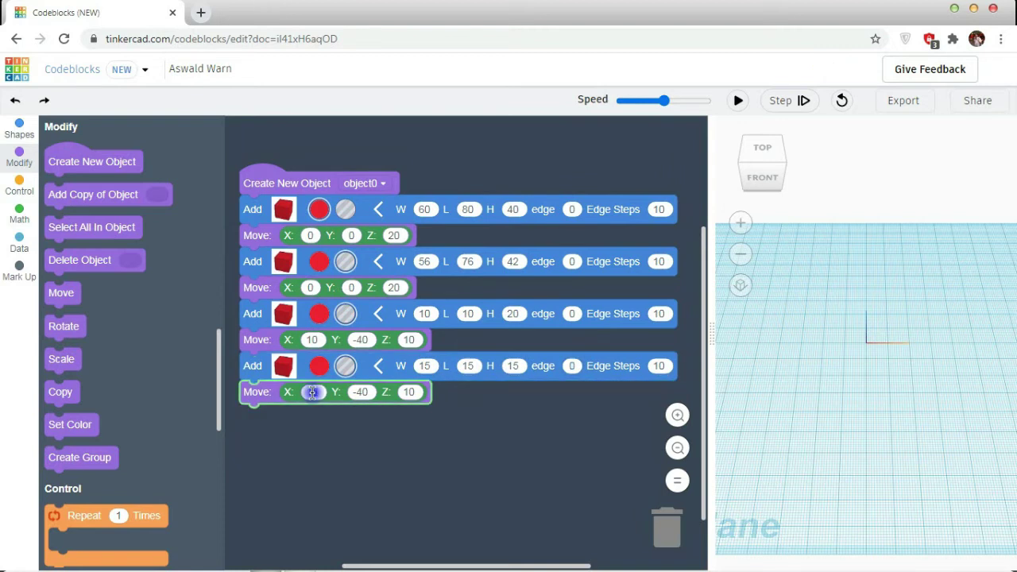
pyautogui.write('20')
pyautogui.press('Tab')
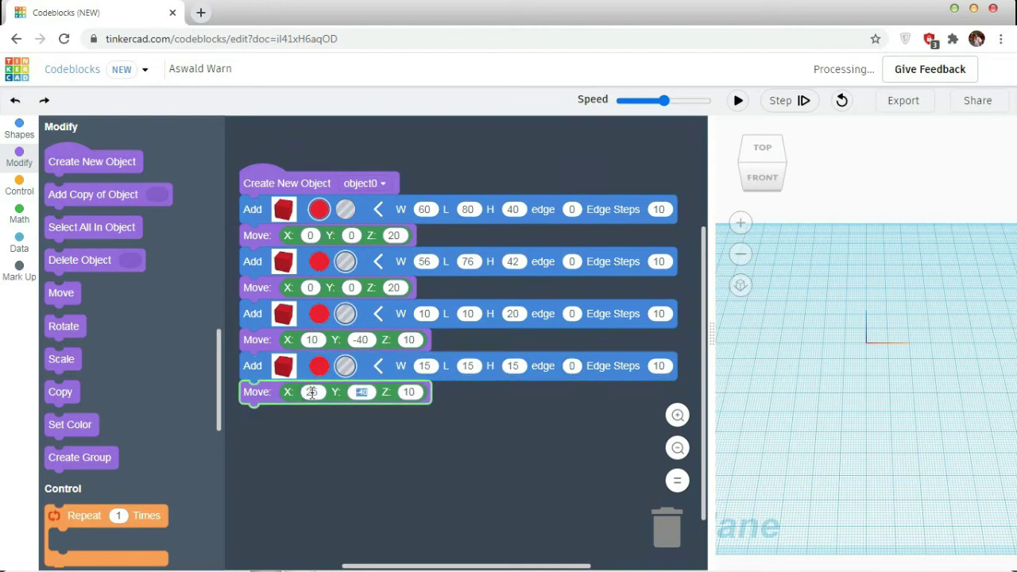
pyautogui.write('1')
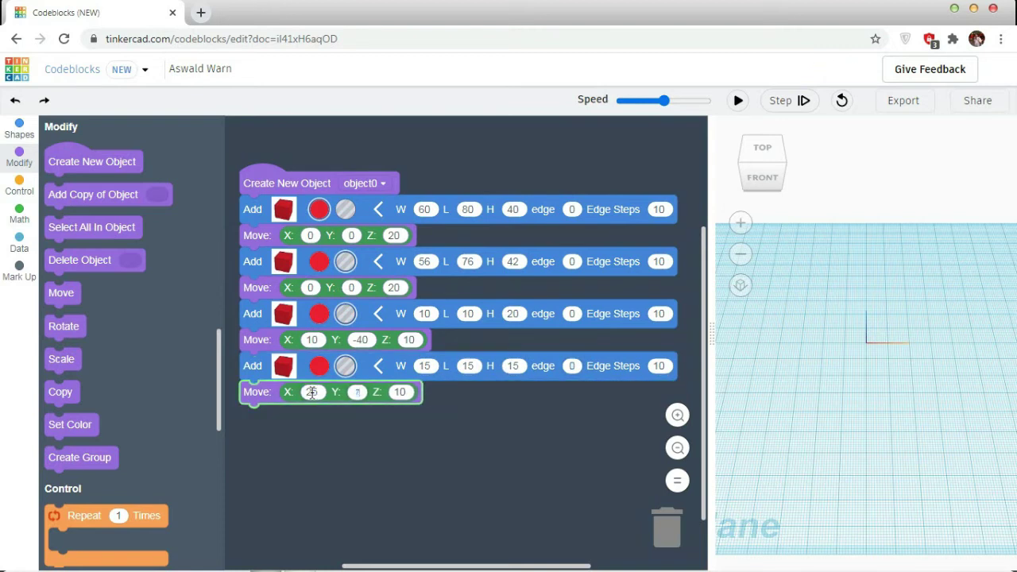
pyautogui.write('2')
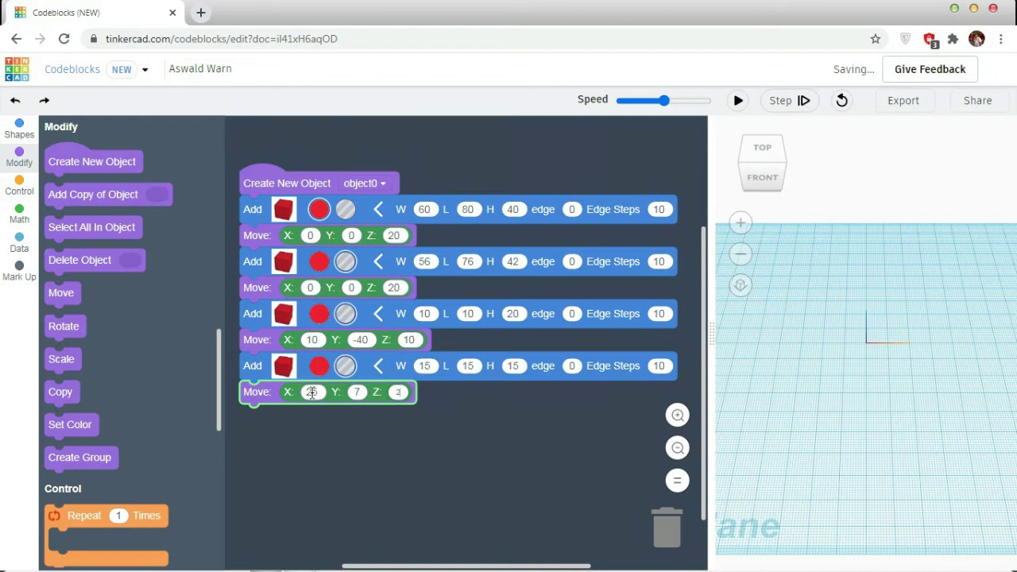
pyautogui.write('0')
pyautogui.click(339, 471)
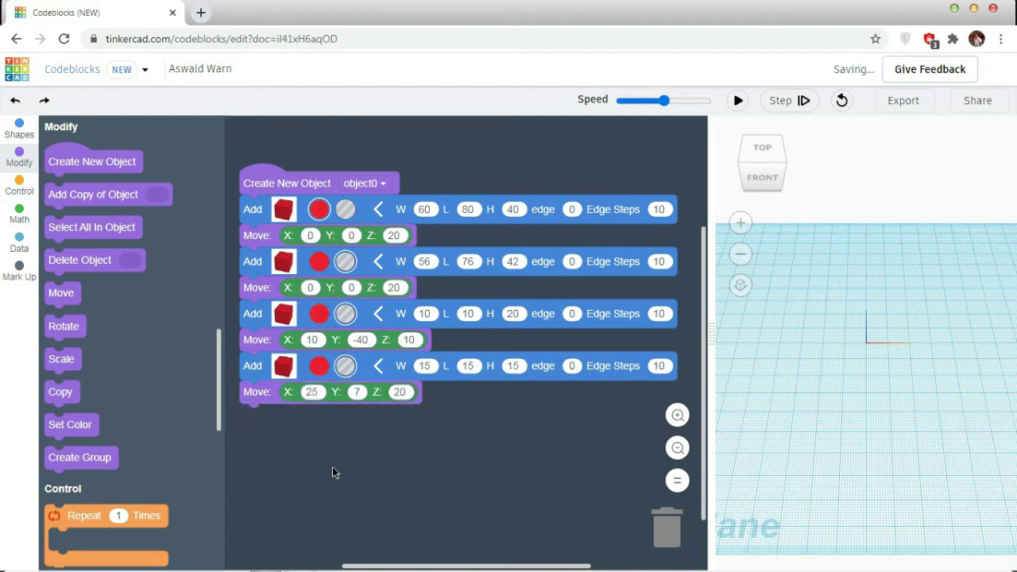
# Duplicate the window hole below the stack and resize the copy to 10×10×10
pyautogui.rightClick(251, 364)
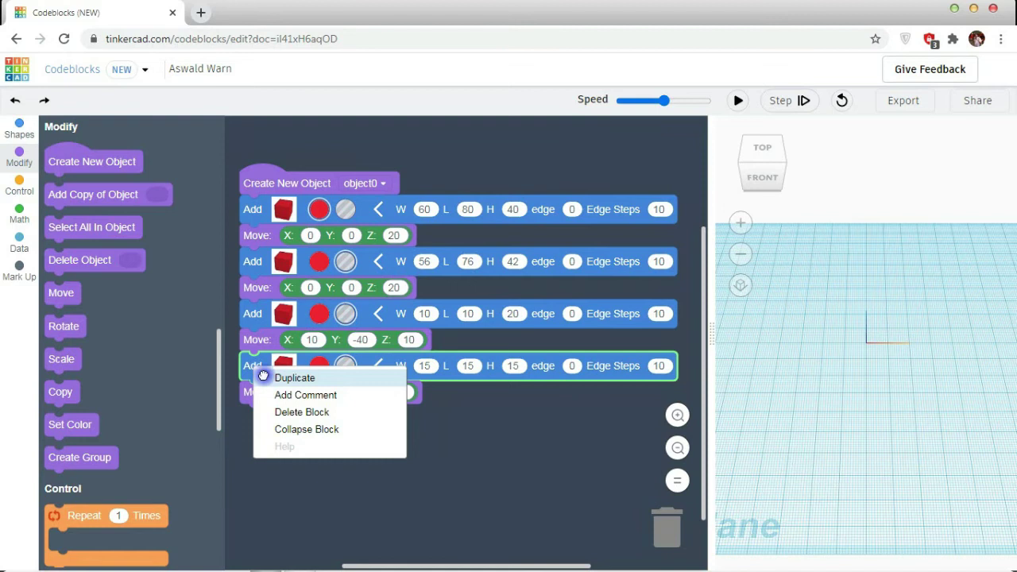
pyautogui.click(263, 376)
pyautogui.moveTo(254, 385); pyautogui.dragTo(239, 403)
pyautogui.click(425, 419)
pyautogui.write('10')
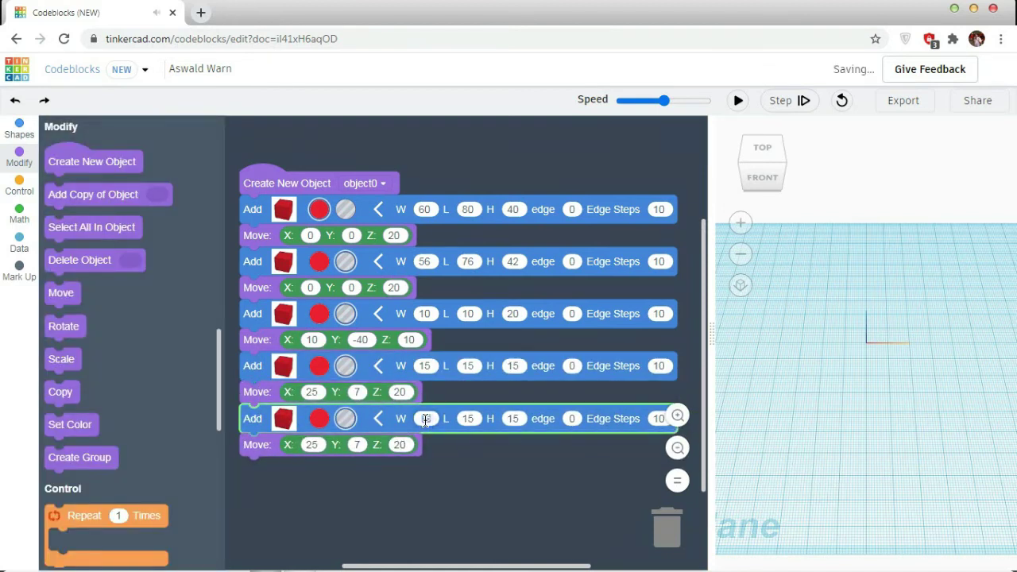
pyautogui.press('Tab')
pyautogui.write('10')
pyautogui.write('10')
# Move the new hole to X -15, Y -40, Z 15
pyautogui.click(310, 445)
pyautogui.press('BackSpace')
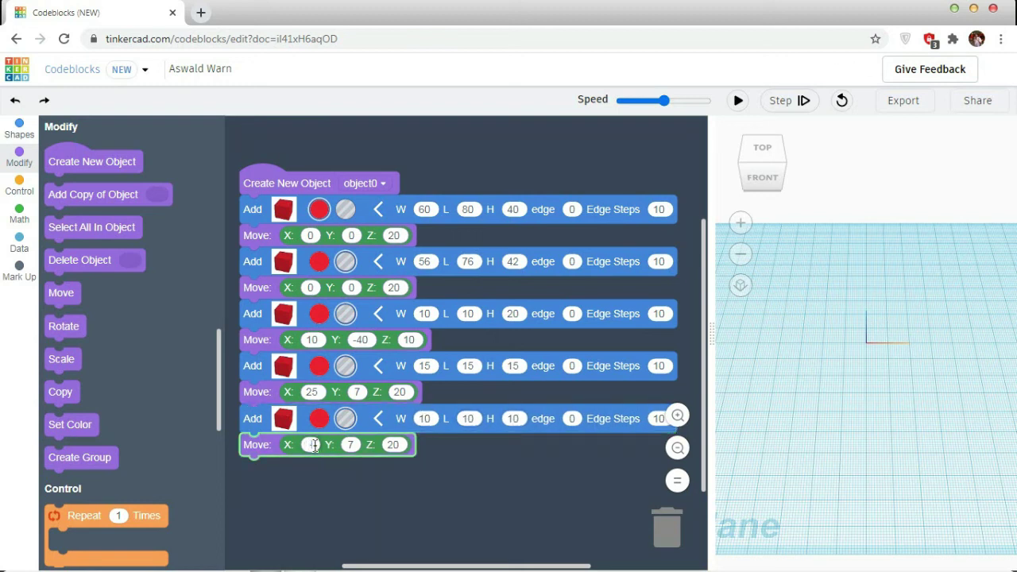
pyautogui.write('-15')
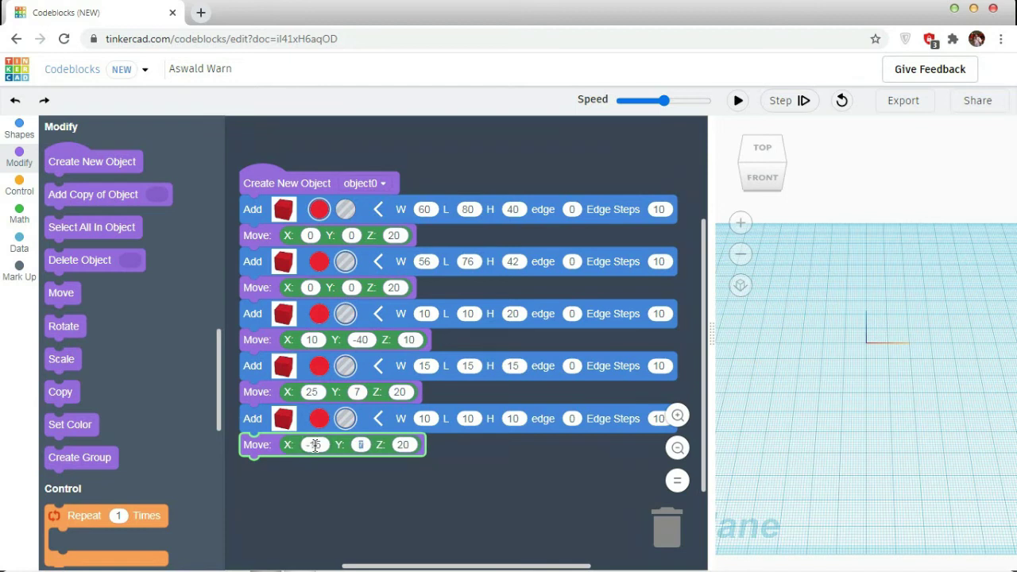
pyautogui.write('-40')
pyautogui.press('Tab')
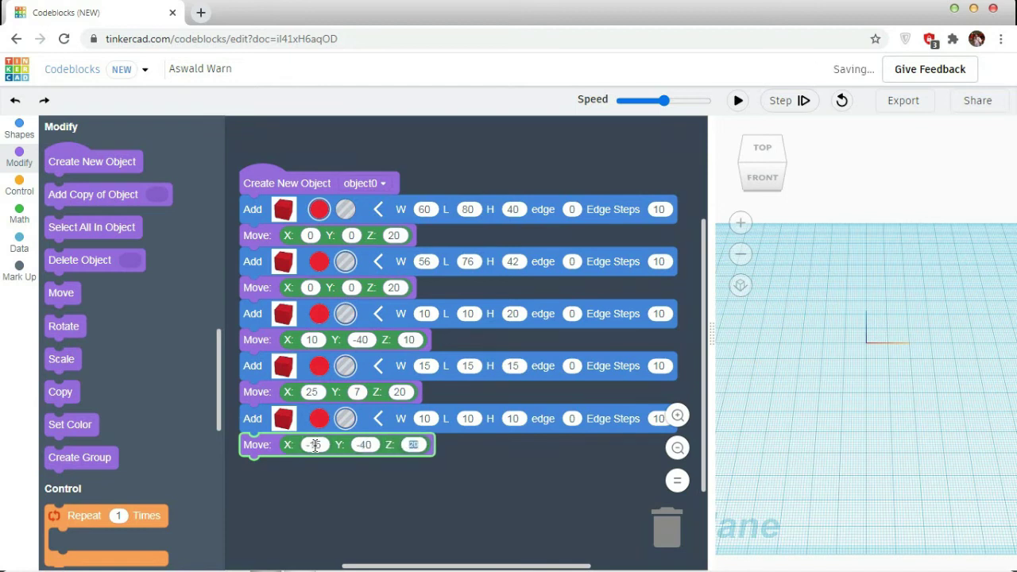
pyautogui.write('15')
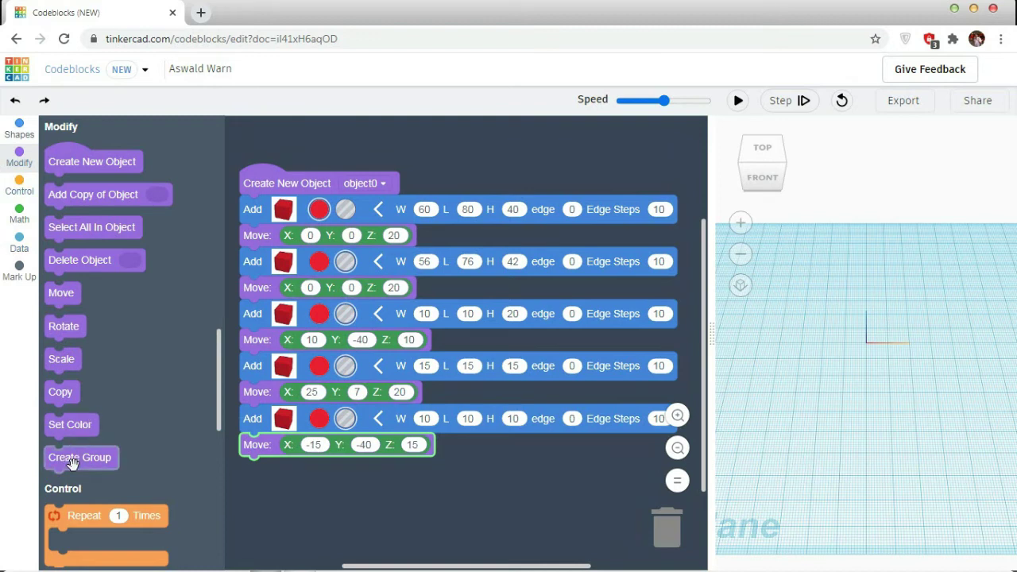
# End object0's program with a Create Group block coloured yellow
pyautogui.moveTo(56, 459)
pyautogui.mouseDown()
pyautogui.moveTo(310, 518)
pyautogui.moveTo(325, 470)
pyautogui.mouseUp()
pyautogui.click(326, 469)
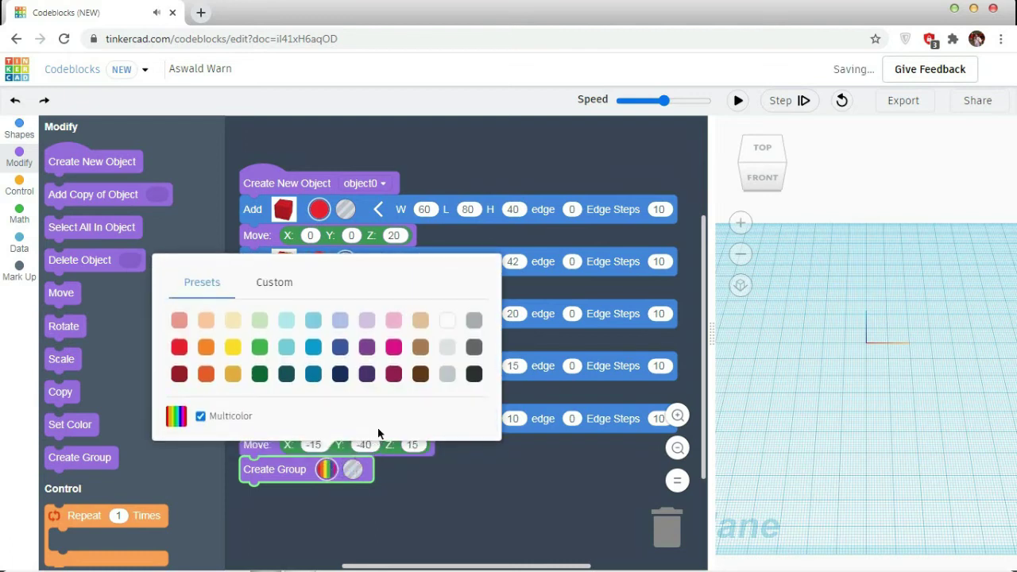
pyautogui.click(233, 347)
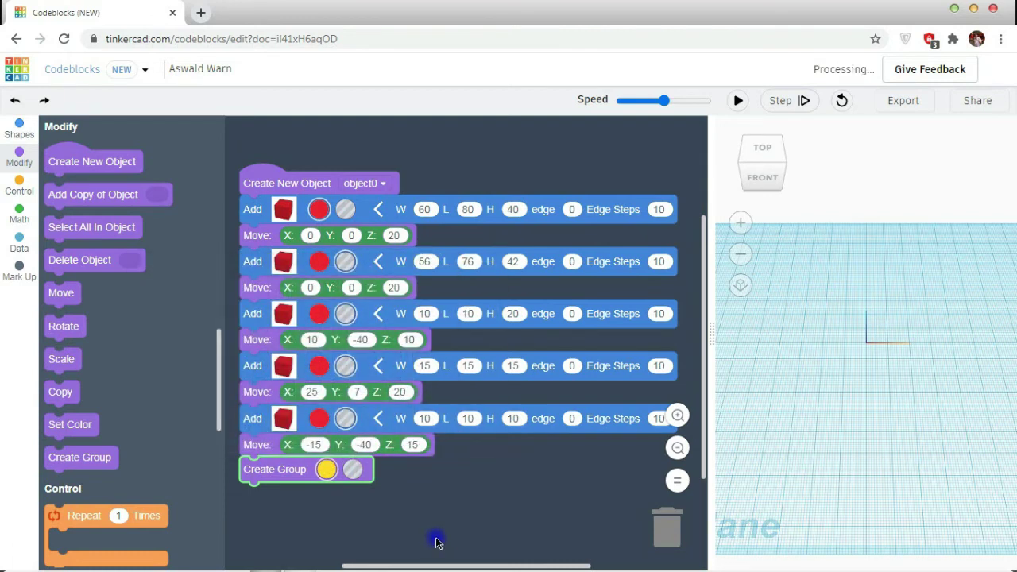
pyautogui.moveTo(435, 541); pyautogui.dragTo(425, 405)
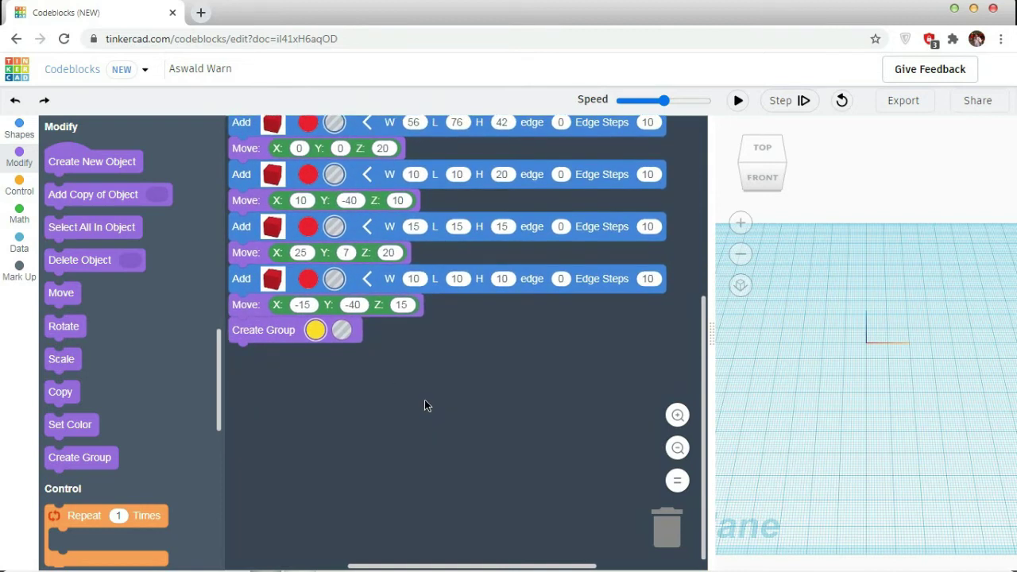
# Build an object1 stack: Create New Object above a Roof shape, with its length setting shown
pyautogui.click(29, 127)
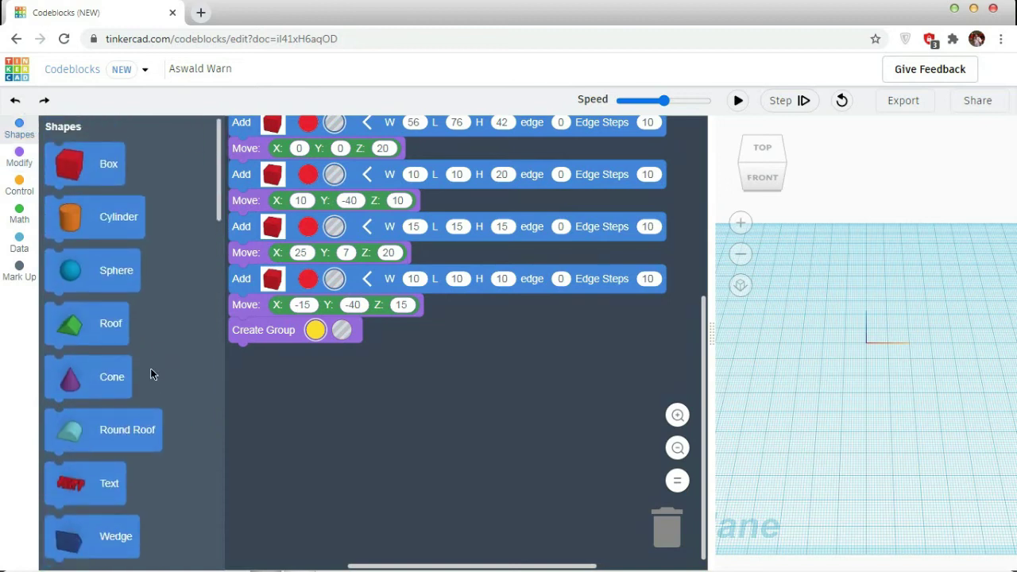
pyautogui.moveTo(80, 332); pyautogui.dragTo(293, 459)
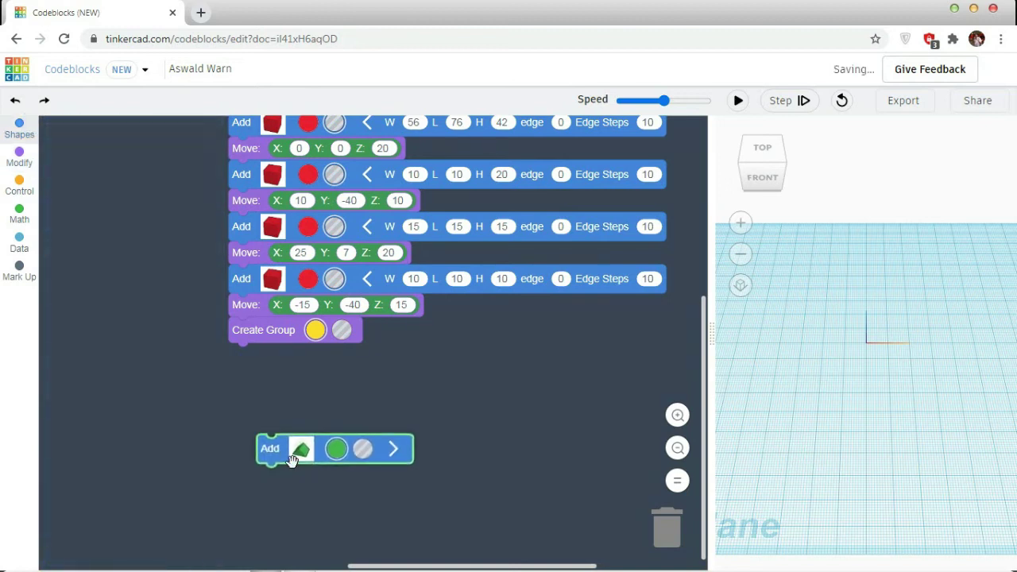
pyautogui.click(19, 156)
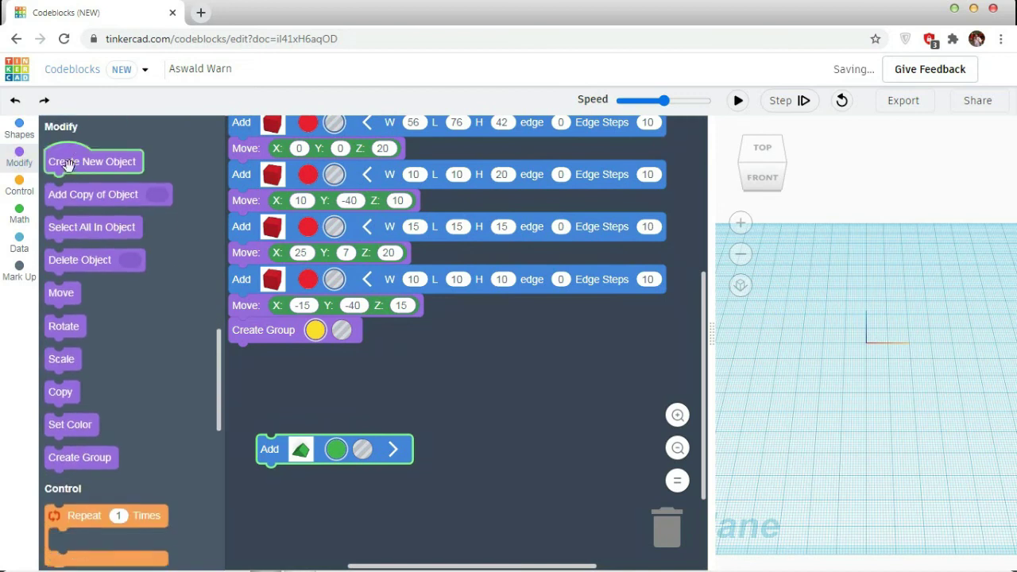
pyautogui.moveTo(67, 162); pyautogui.dragTo(286, 419)
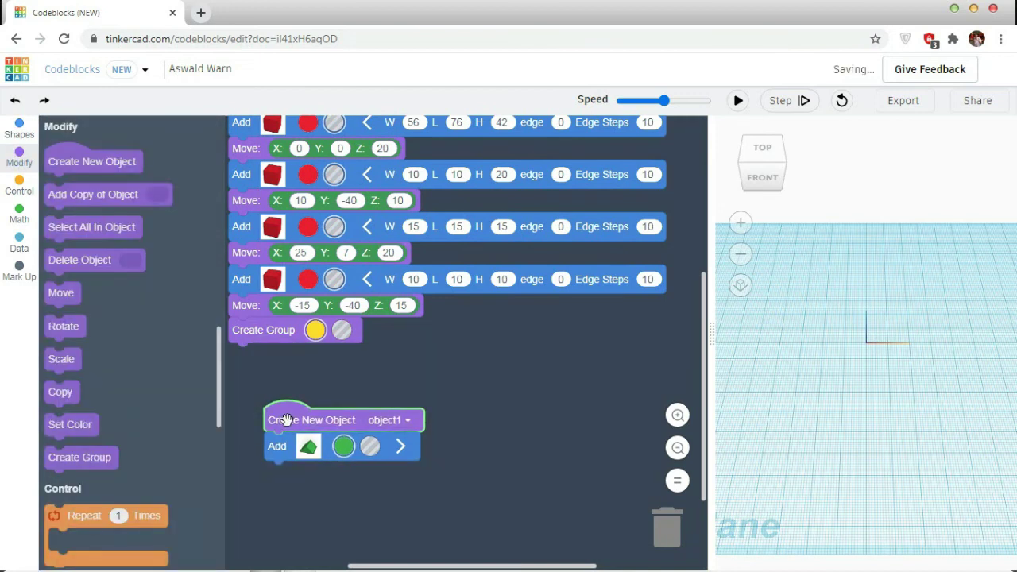
pyautogui.moveTo(283, 409); pyautogui.dragTo(271, 392)
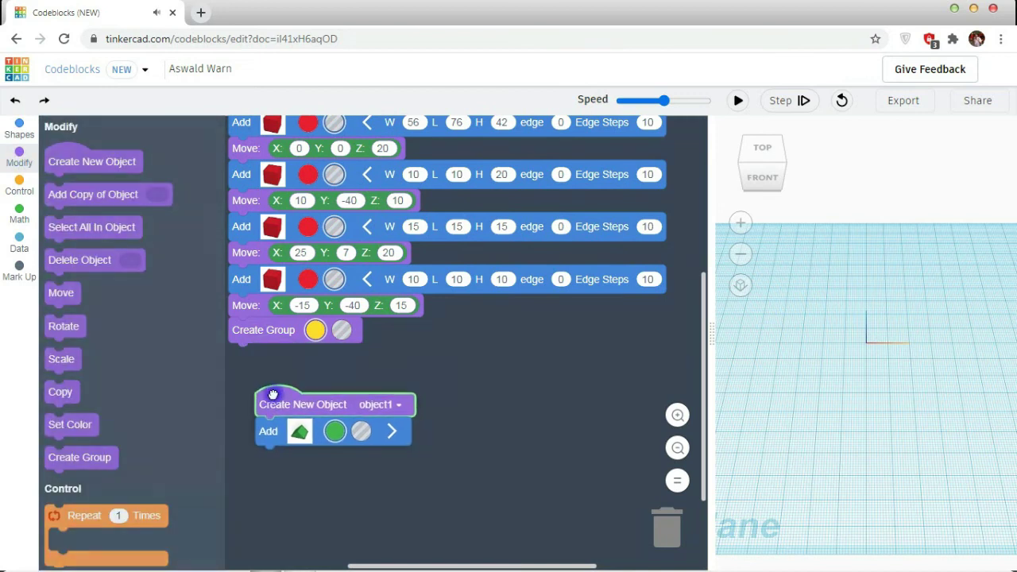
pyautogui.click(389, 429)
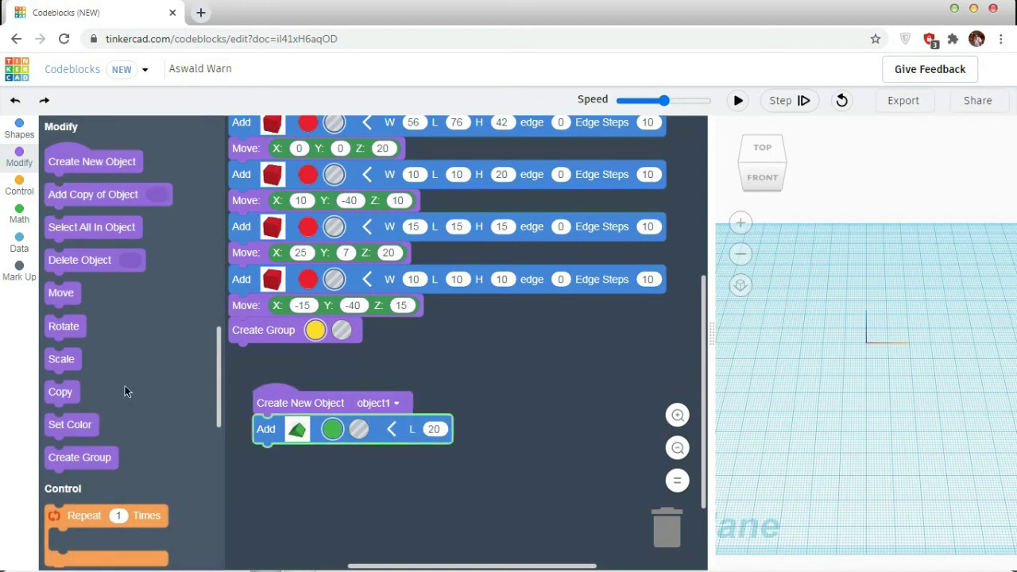
# Add Scale (3, 4, 2) and Move (Z 50) blocks under the roof
pyautogui.moveTo(61, 358); pyautogui.dragTo(294, 450)
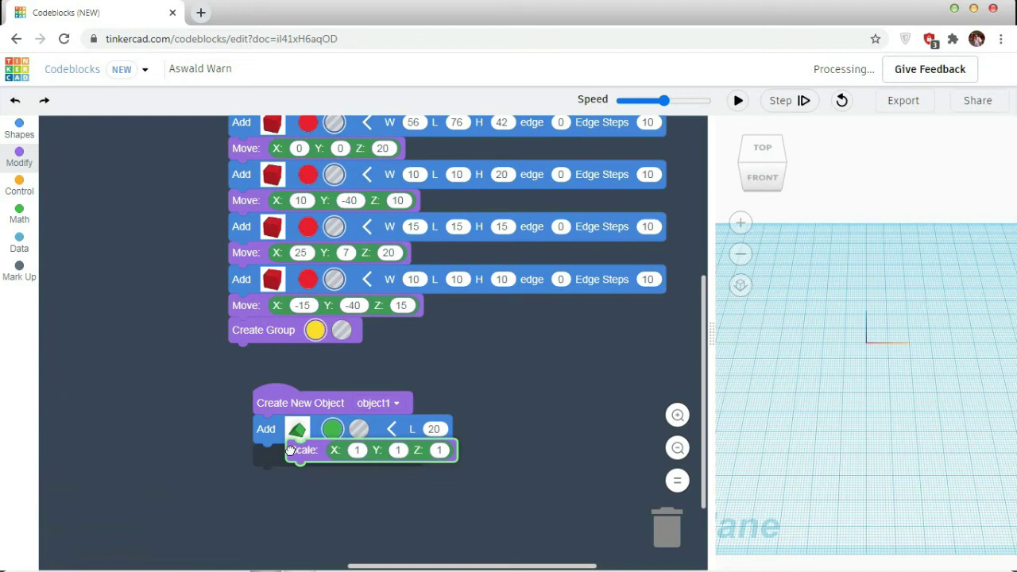
pyautogui.moveTo(60, 294); pyautogui.dragTo(275, 505)
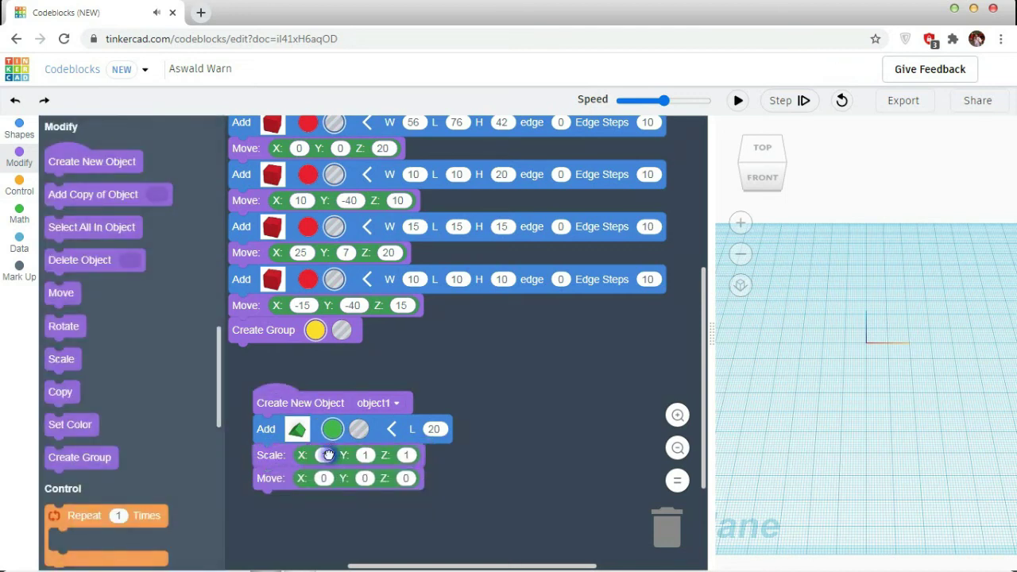
pyautogui.click(325, 454)
pyautogui.press('Tab')
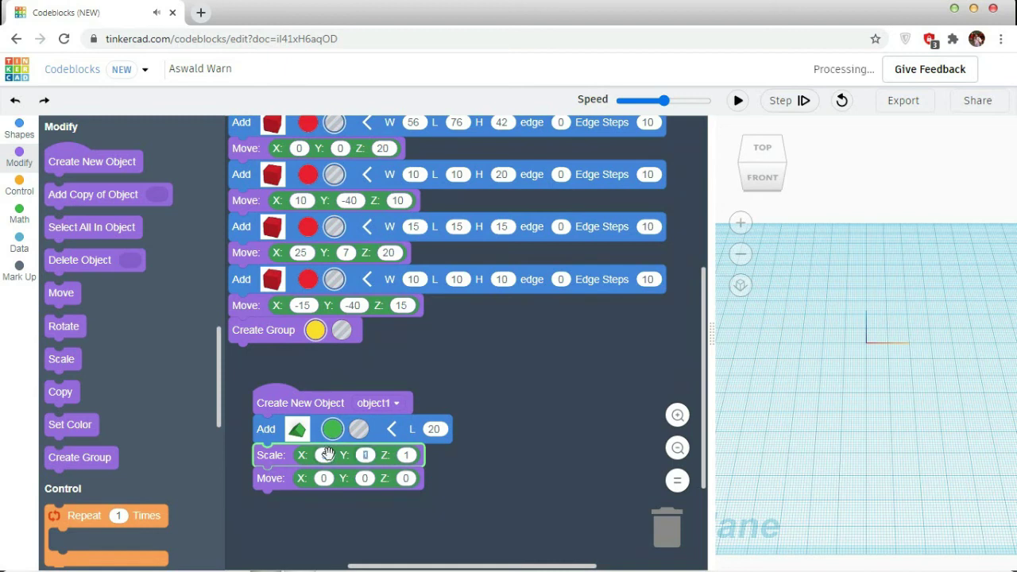
pyautogui.press('Tab')
pyautogui.write('2')
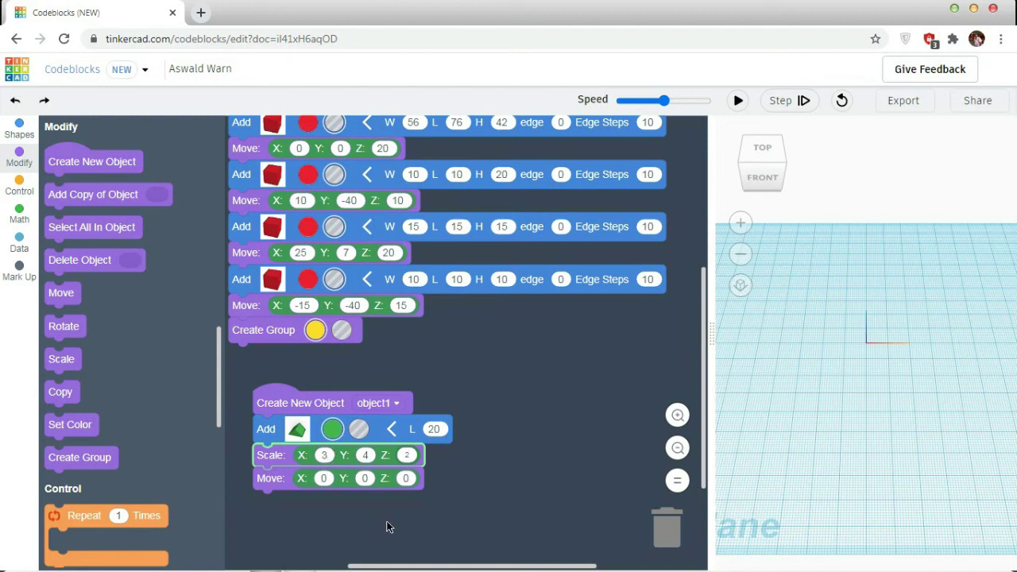
pyautogui.click(405, 478)
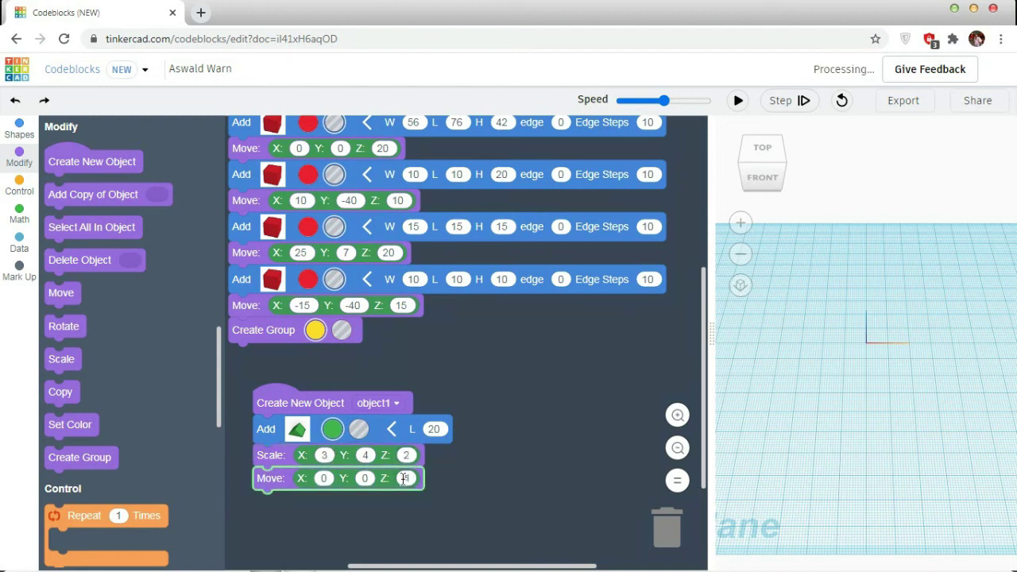
pyautogui.write('50')
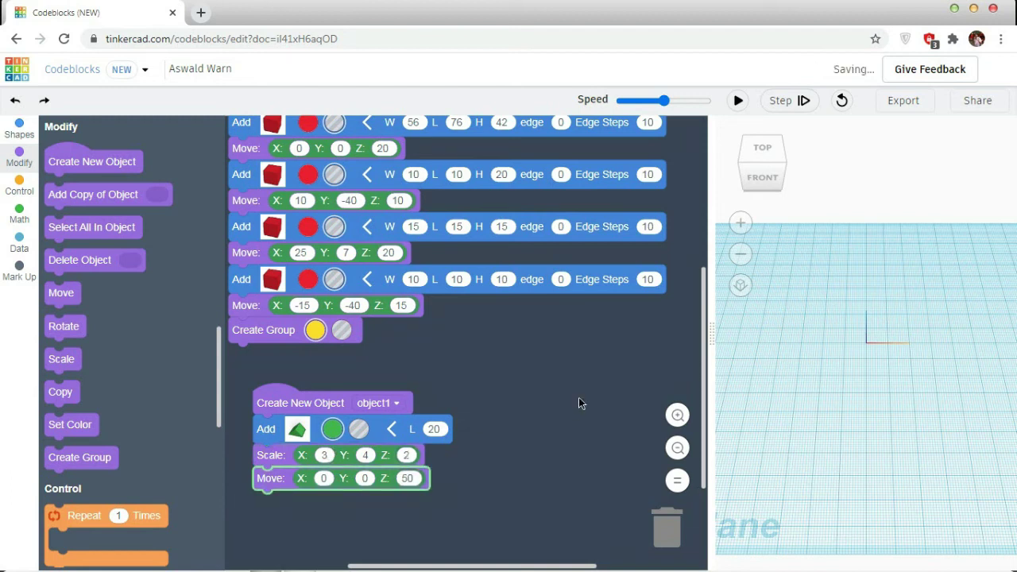
# Enlarge the 3D preview, switch to a corner view, and run the program at maximum speed
pyautogui.moveTo(334, 403); pyautogui.dragTo(317, 387)
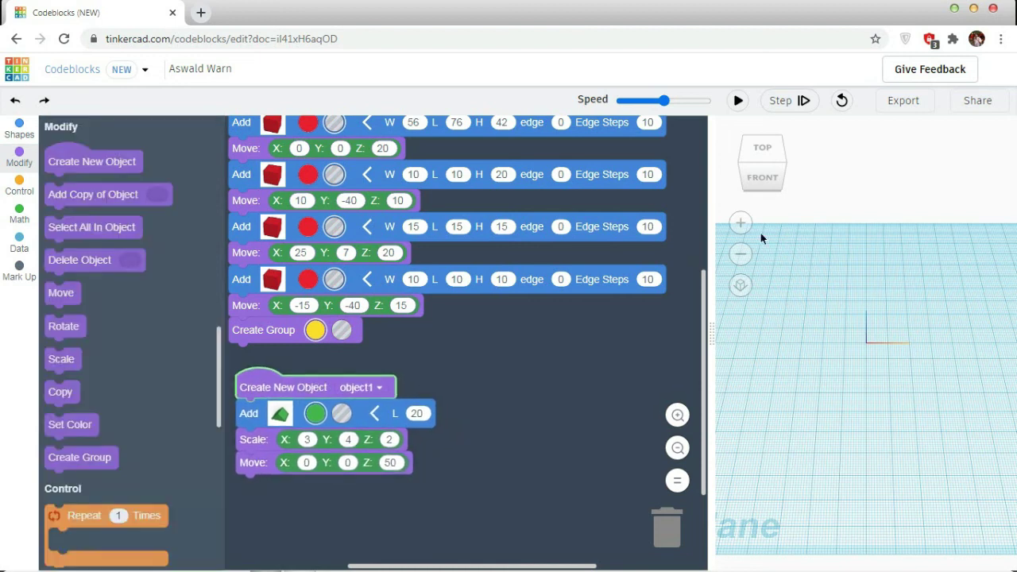
pyautogui.moveTo(708, 334); pyautogui.dragTo(620, 333)
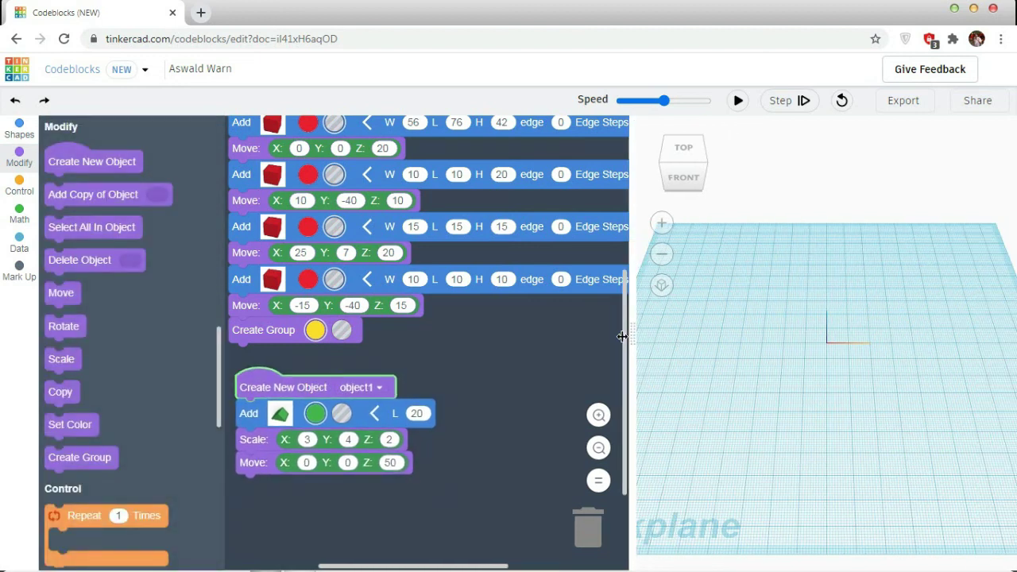
pyautogui.click(699, 159)
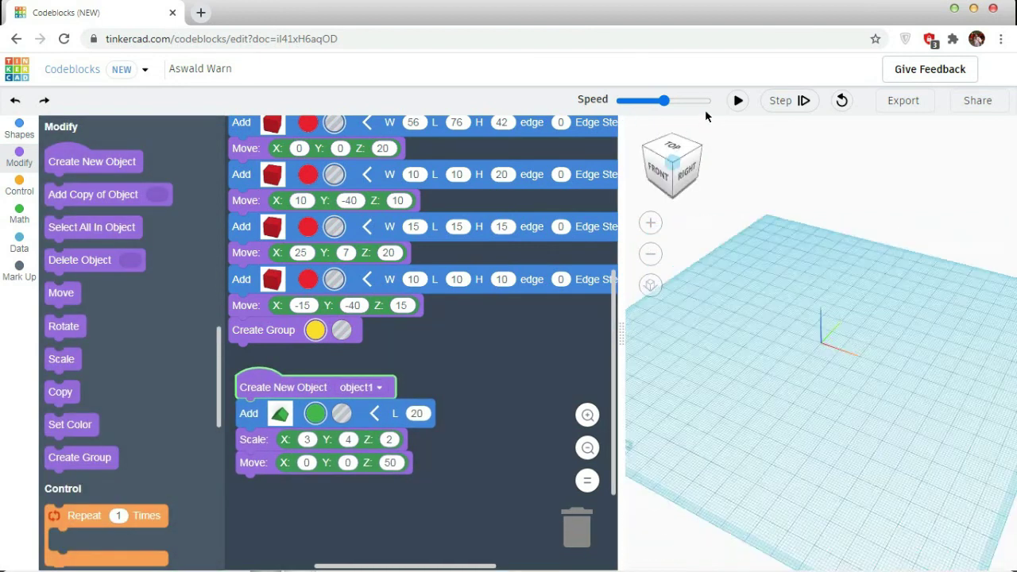
pyautogui.click(723, 101)
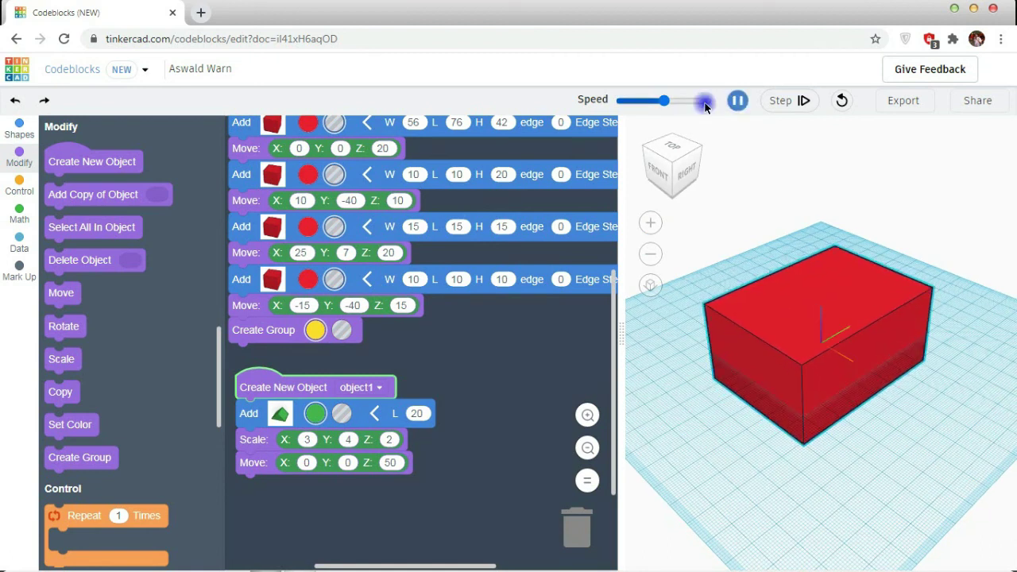
pyautogui.click(704, 103)
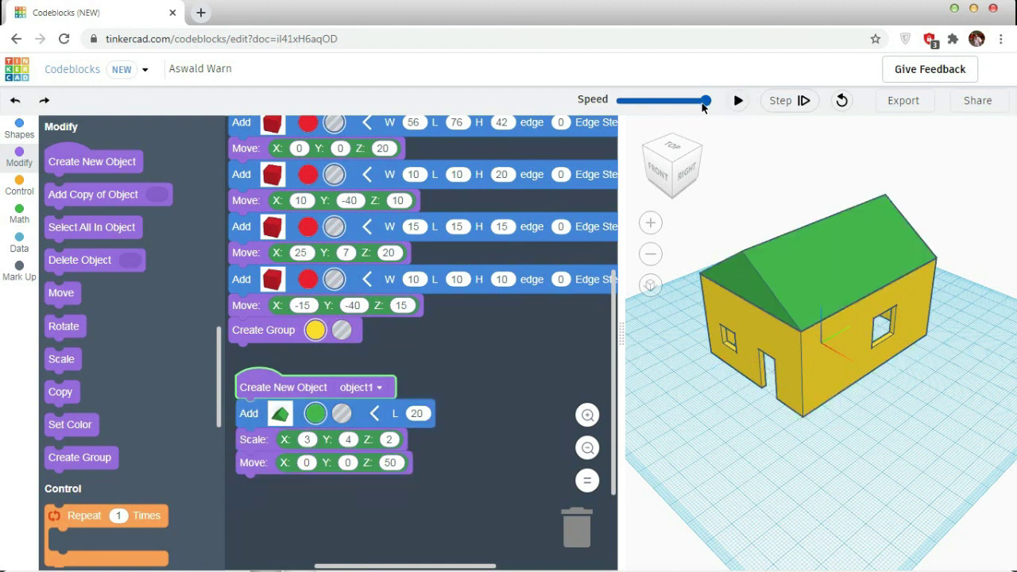
# Turn the view to face the house's front, showing the door and window openings
pyautogui.click(672, 178)
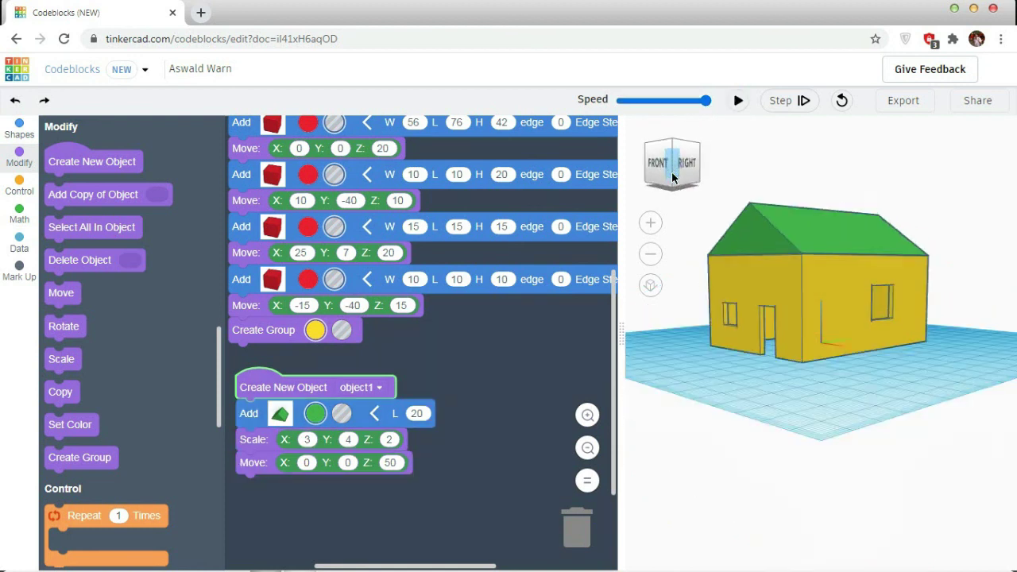
pyautogui.moveTo(672, 178); pyautogui.dragTo(666, 172)
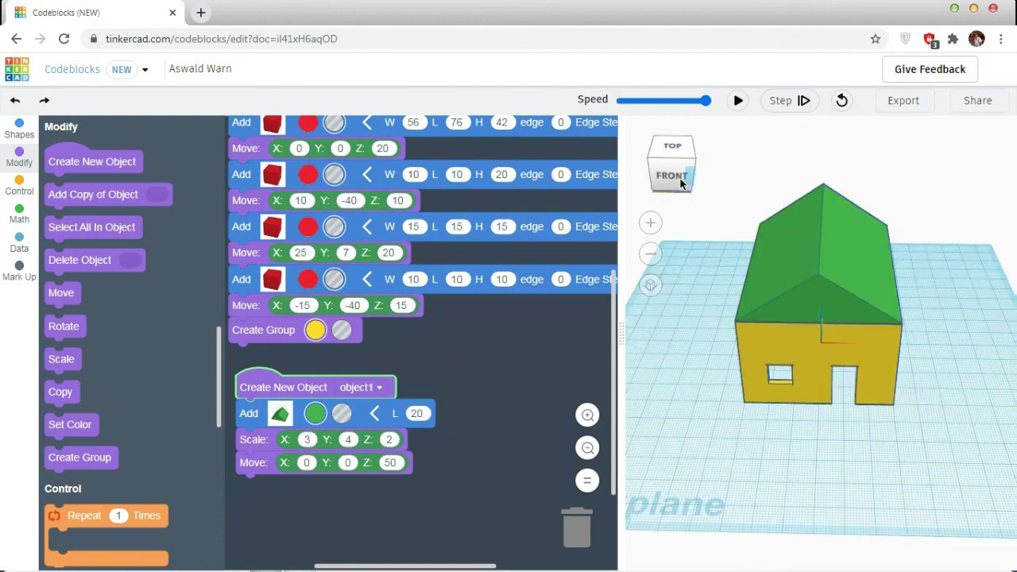